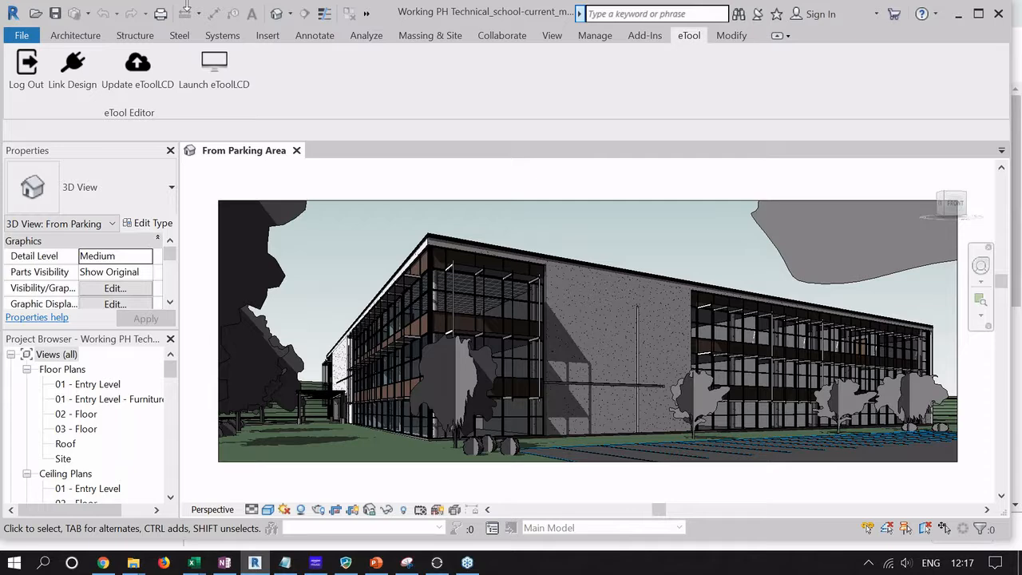
Start a new Schedule/Quantities view and browse the available categories.
{"action": "left_click", "coordinate": [84, 38]}
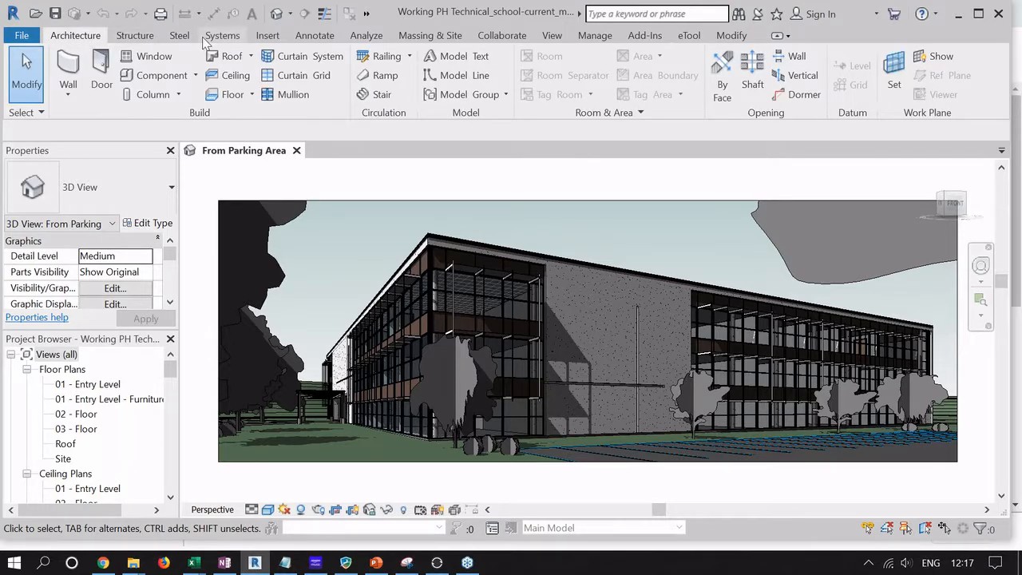
{"action": "left_click", "coordinate": [552, 36]}
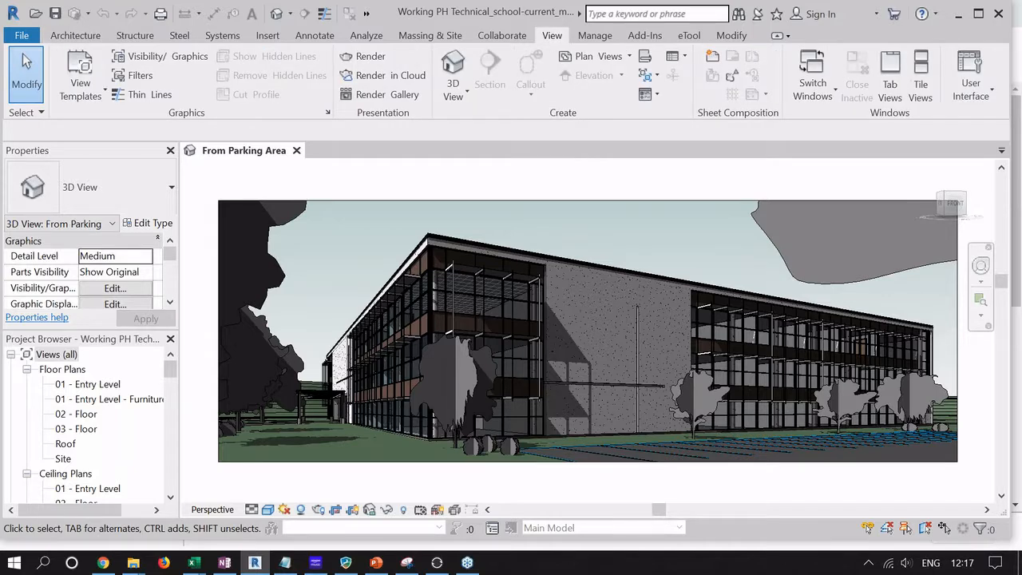
{"action": "left_click", "coordinate": [679, 57]}
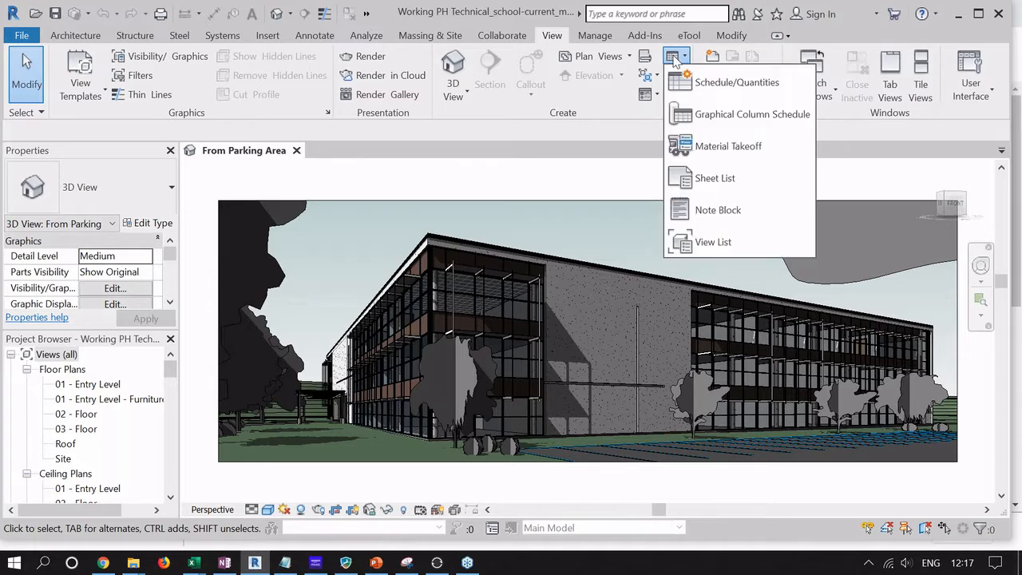
{"action": "left_click", "coordinate": [722, 86]}
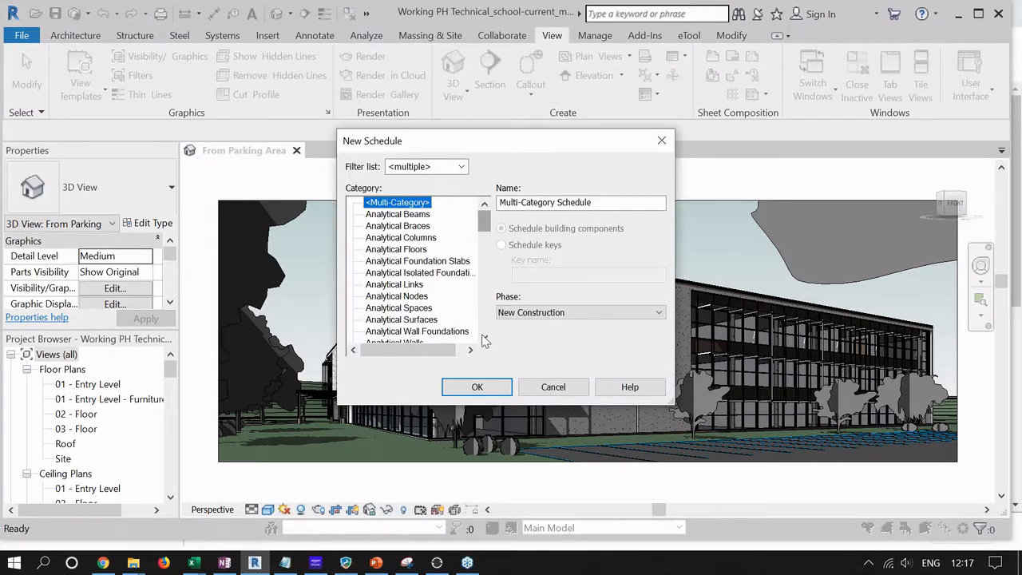
{"action": "left_click_drag", "start_coordinate": [483, 336], "coordinate": [490, 239]}
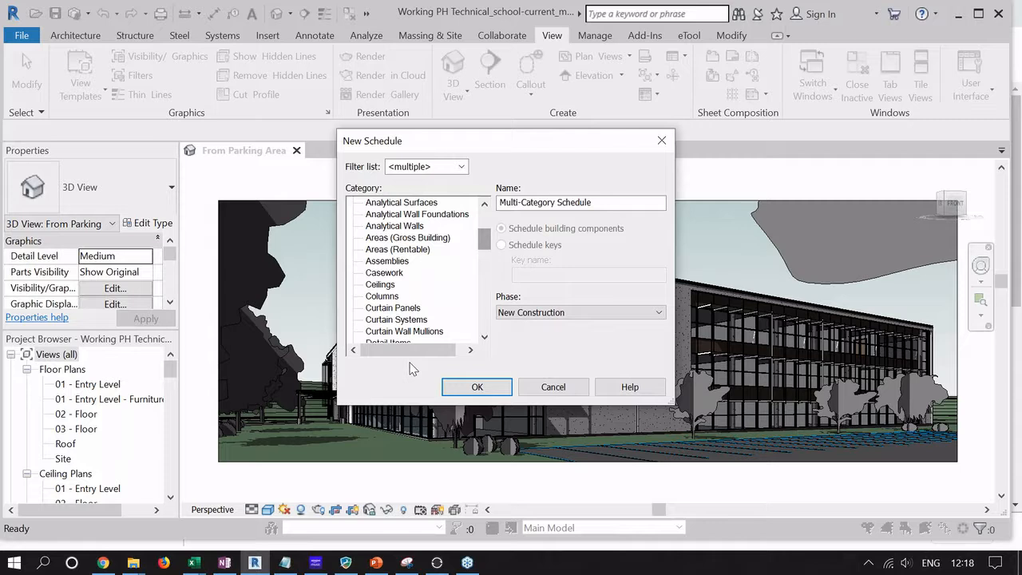
Switch to the Preso BIM folder and open the 00-PDR-V8.0-IMPACT-Information-requirements workbook in Excel.
{"action": "left_click", "coordinate": [194, 564]}
{"action": "mouse_move", "coordinate": [133, 563]}
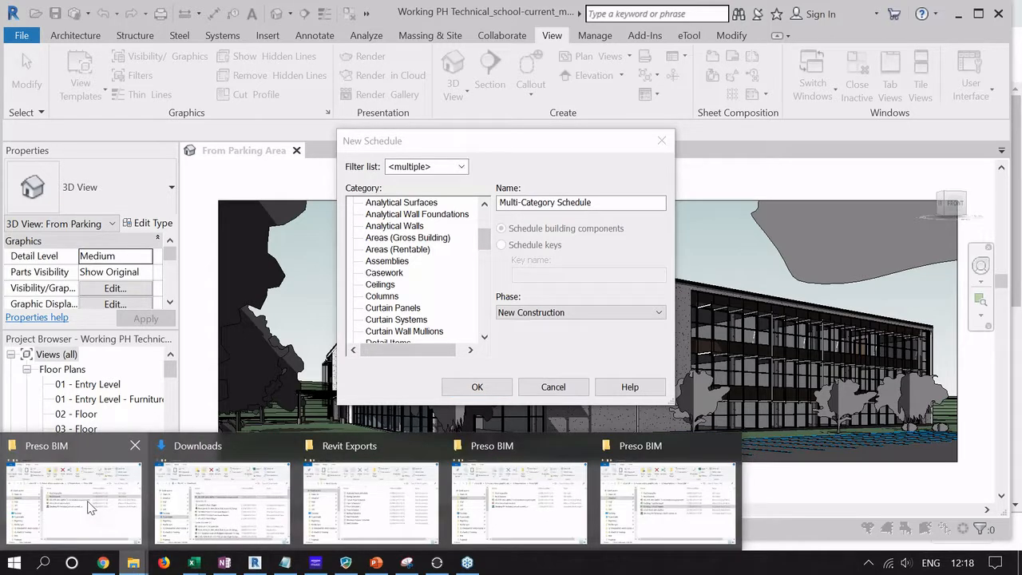
{"action": "mouse_move", "coordinate": [90, 508]}
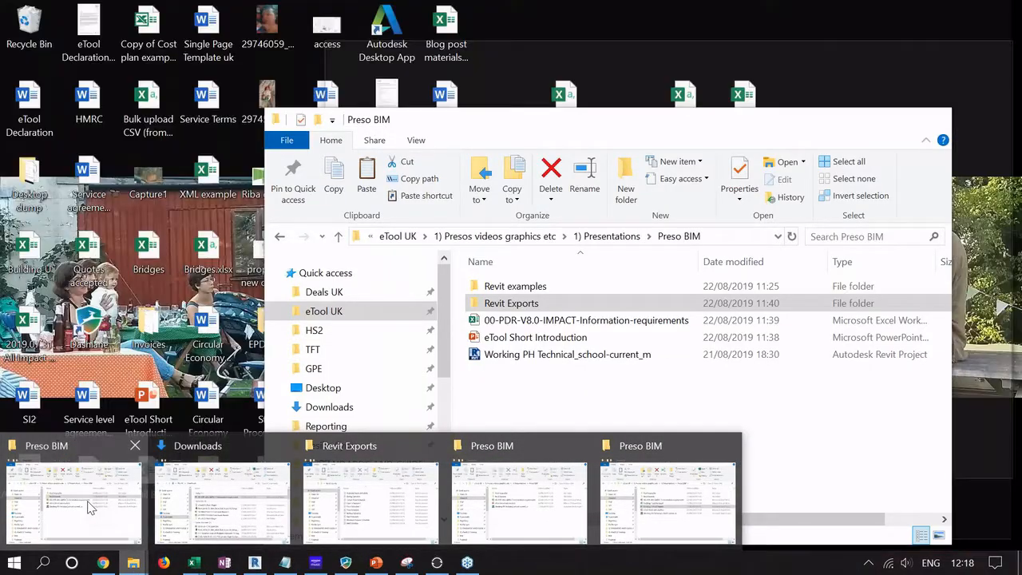
{"action": "left_click", "coordinate": [91, 508]}
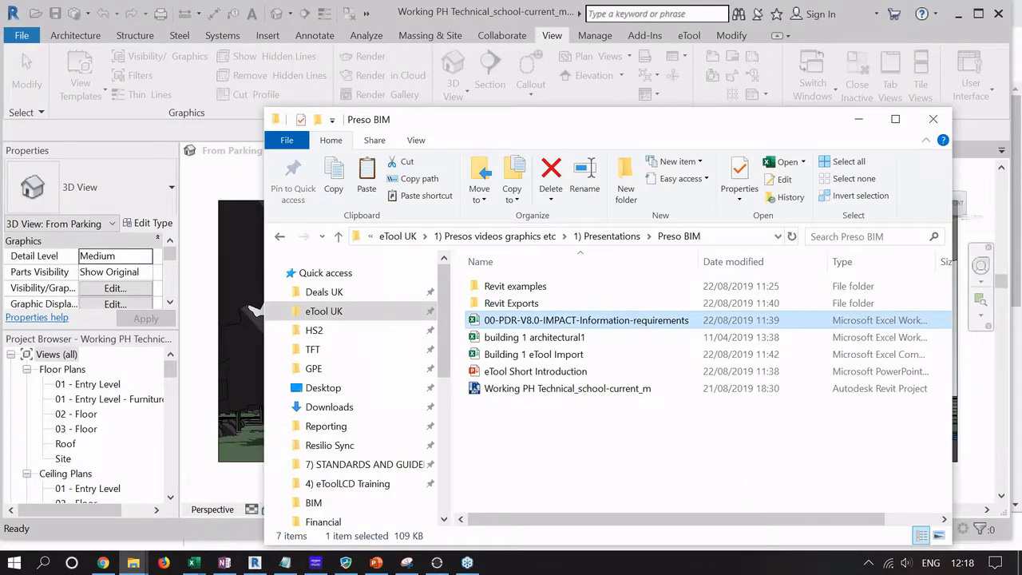
{"action": "double_click", "coordinate": [632, 324]}
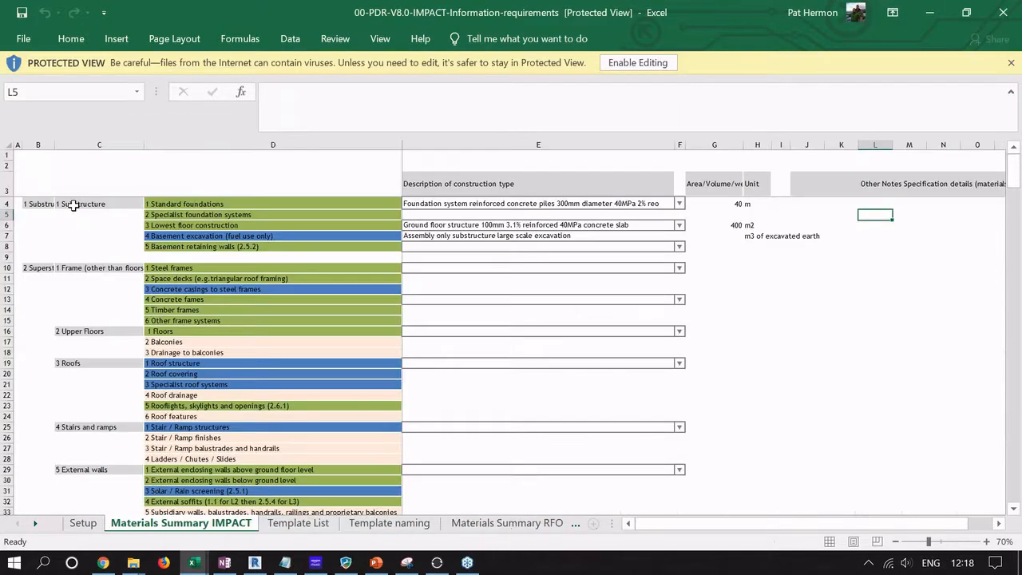
Examine the building element categories on the Materials Summary IMPACT sheet, from substructure and roofs through internal walls to external works.
{"action": "left_click", "coordinate": [174, 269]}
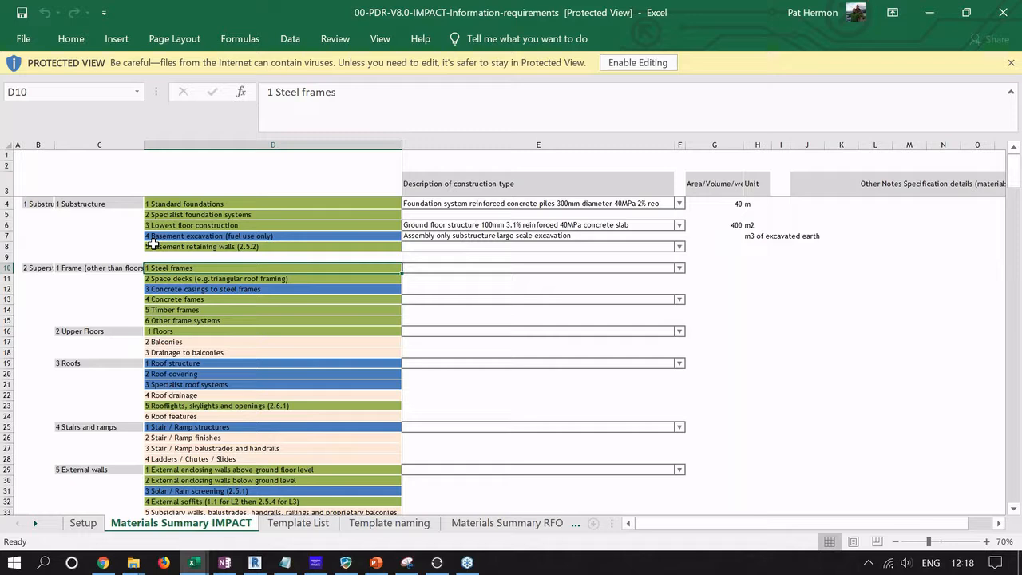
{"action": "left_click", "coordinate": [170, 363]}
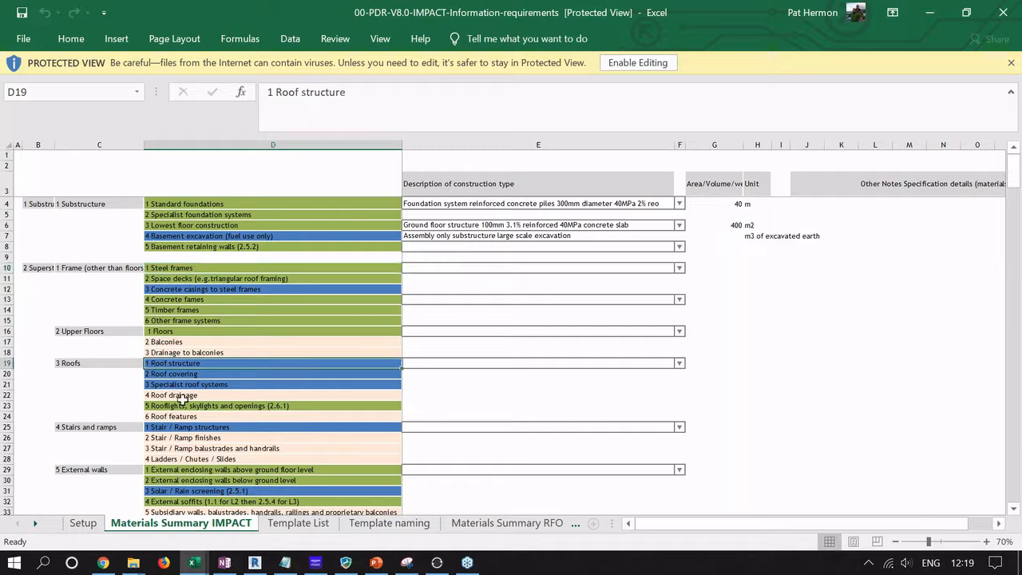
{"action": "left_click_drag", "start_coordinate": [172, 363], "coordinate": [192, 385]}
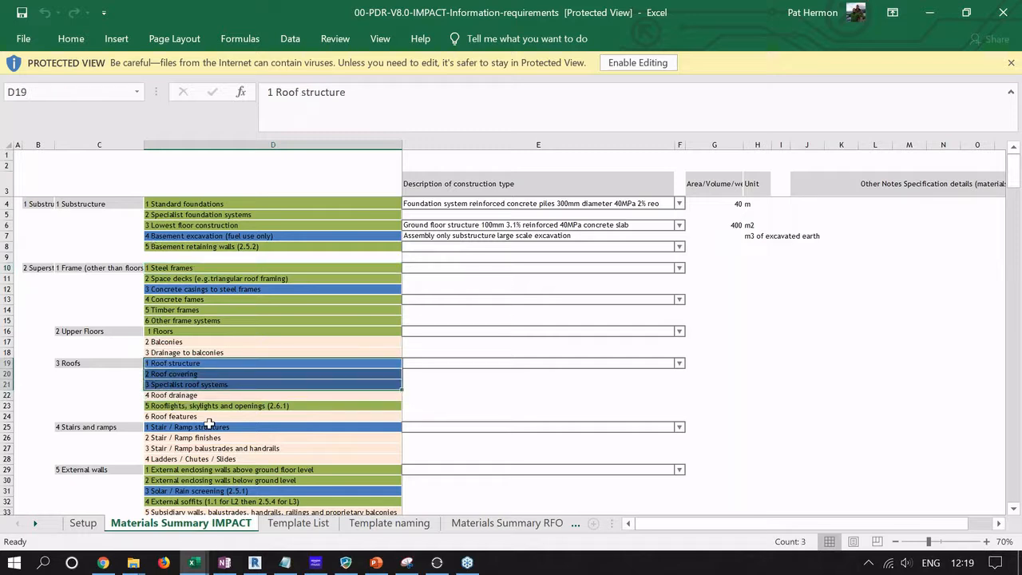
{"action": "left_click", "coordinate": [208, 427]}
{"action": "left_click", "coordinate": [206, 460]}
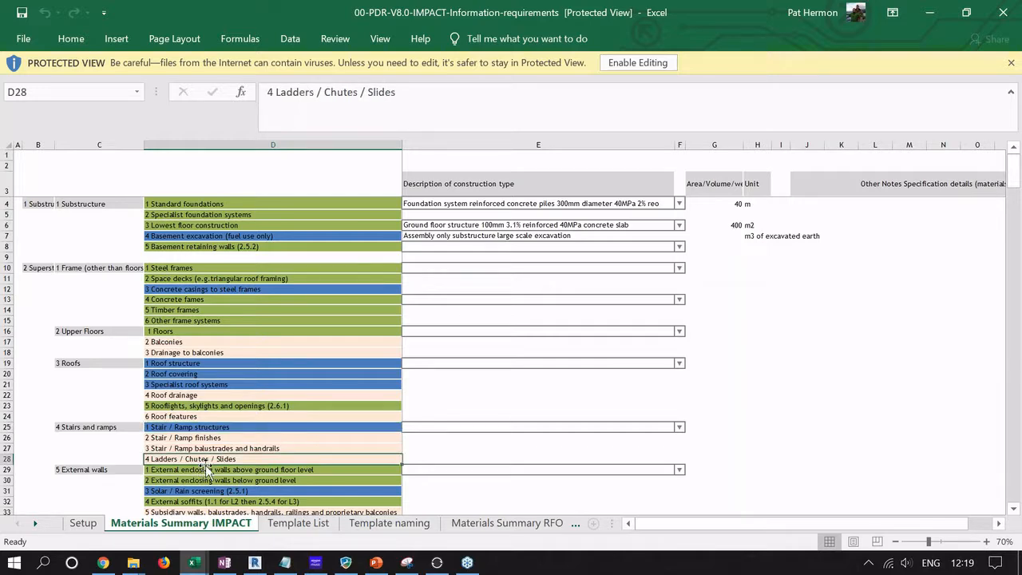
{"action": "scroll", "coordinate": [206, 463], "scroll_direction": "down", "scroll_amount": 3}
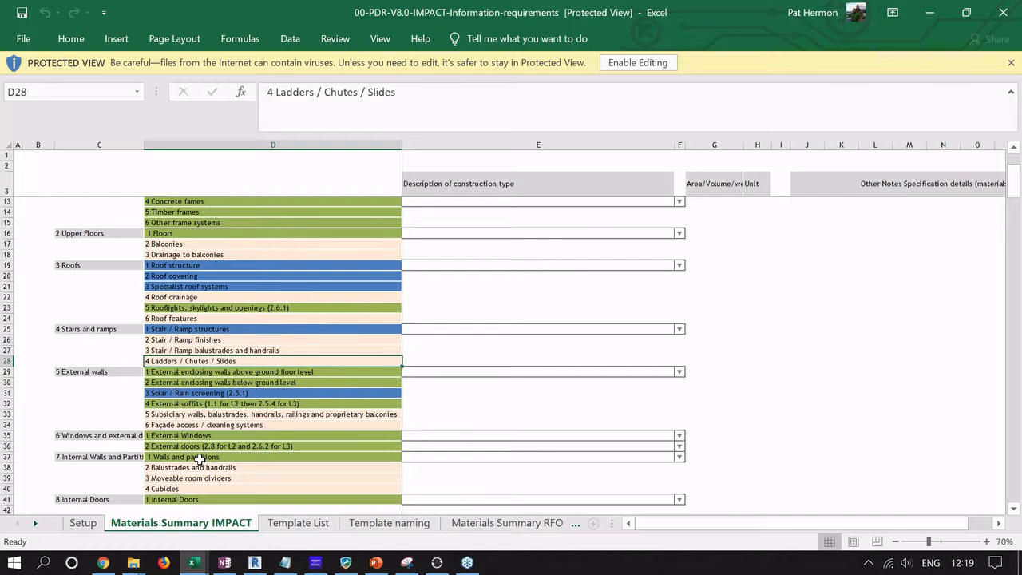
{"action": "left_click", "coordinate": [200, 459]}
{"action": "scroll", "coordinate": [190, 431], "scroll_direction": "down", "scroll_amount": 1}
{"action": "scroll", "coordinate": [190, 432], "scroll_direction": "down", "scroll_amount": 1}
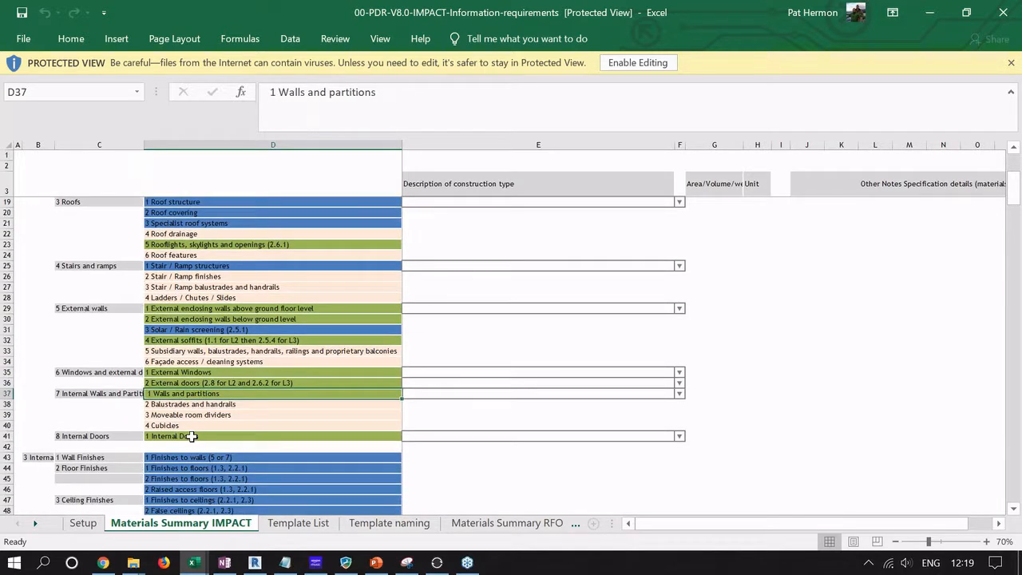
{"action": "left_click", "coordinate": [190, 432]}
{"action": "scroll", "coordinate": [190, 432], "scroll_direction": "down", "scroll_amount": 5}
{"action": "left_click_drag", "start_coordinate": [190, 385], "coordinate": [205, 435]}
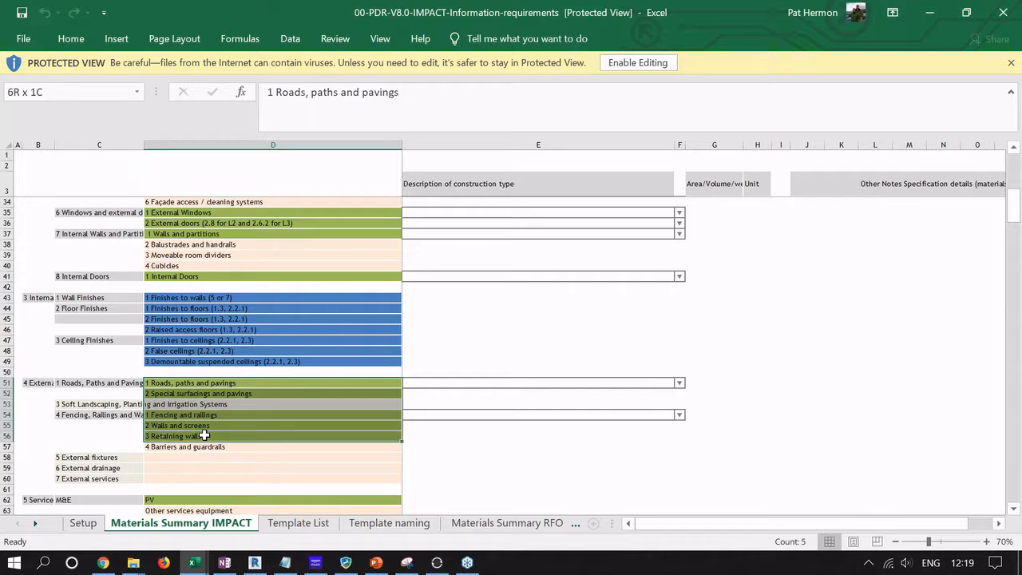
{"action": "scroll", "coordinate": [201, 370], "scroll_direction": "up", "scroll_amount": 10}
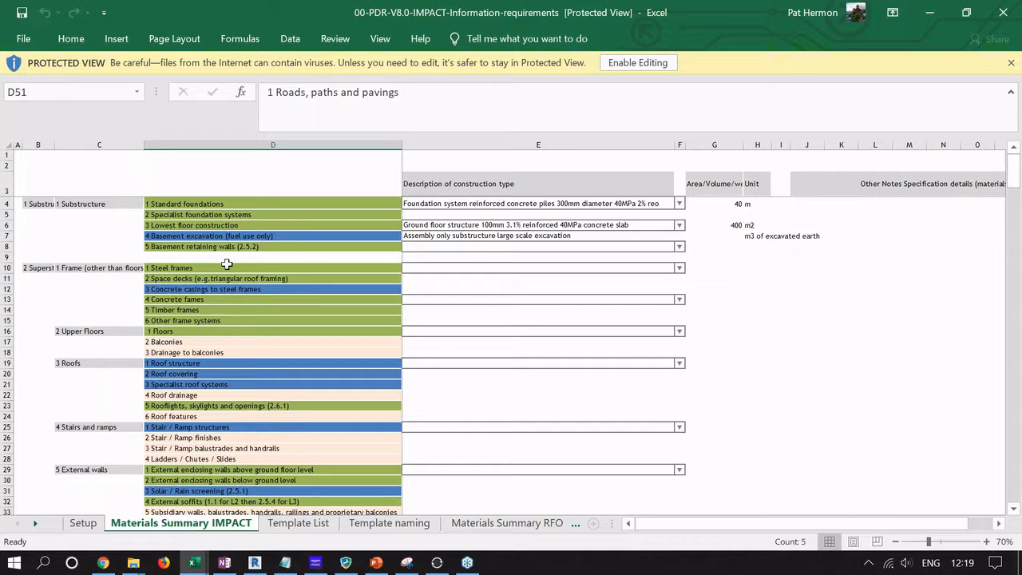
Return to Revit and create a building component schedule for the Floors category.
{"action": "left_click", "coordinate": [928, 15]}
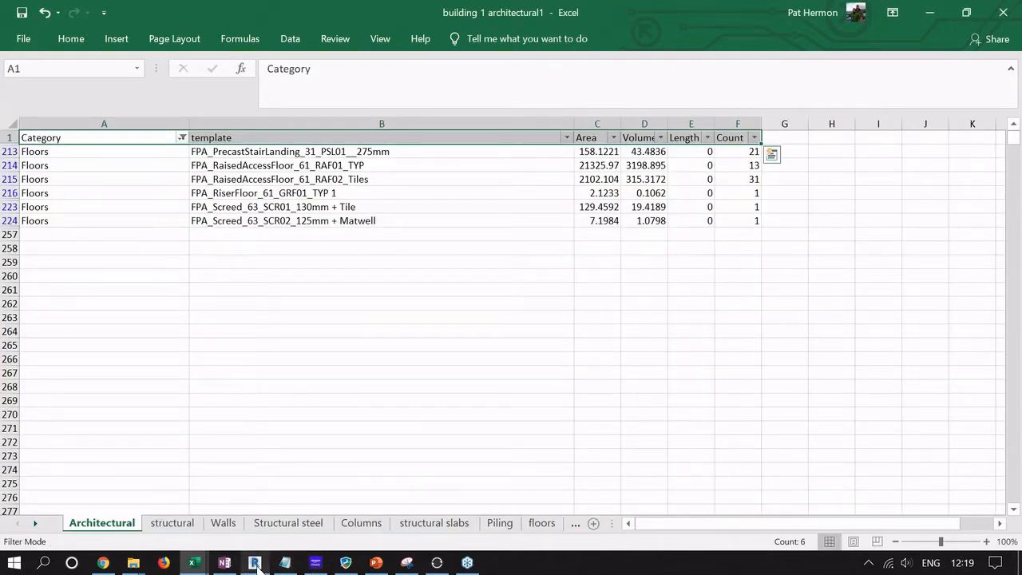
{"action": "left_click", "coordinate": [256, 564]}
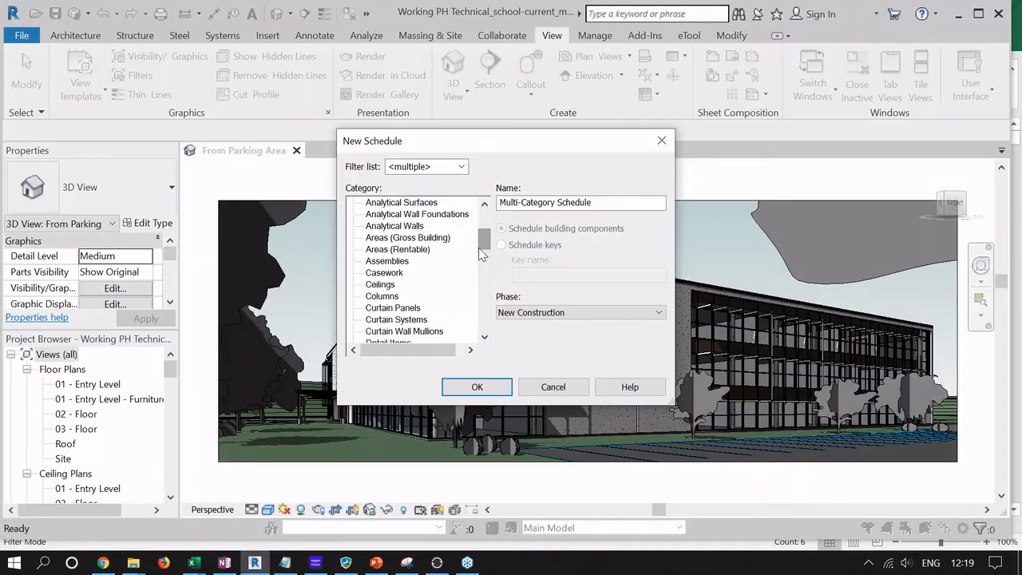
{"action": "left_click_drag", "start_coordinate": [482, 243], "coordinate": [481, 261]}
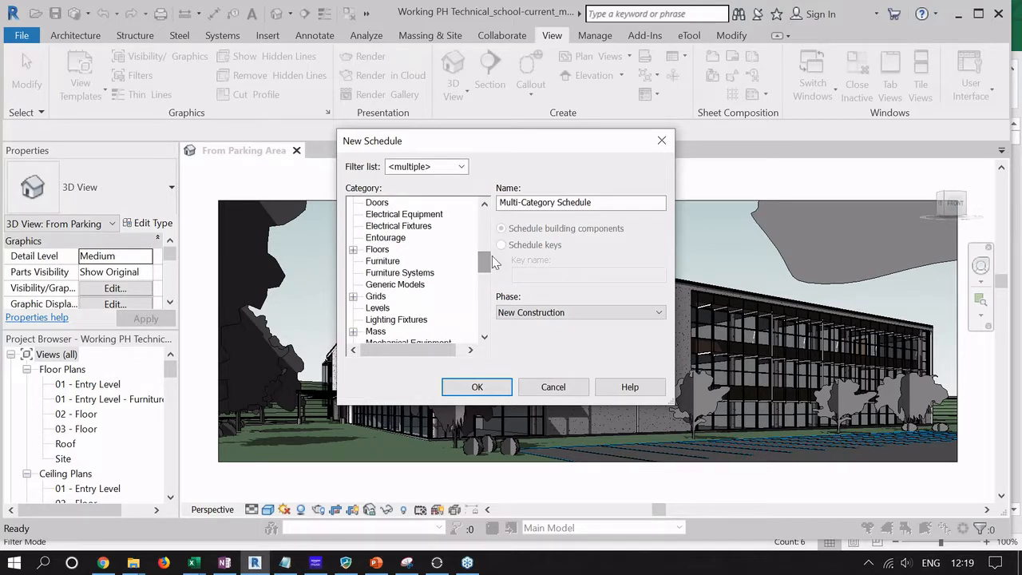
{"action": "left_click", "coordinate": [377, 249]}
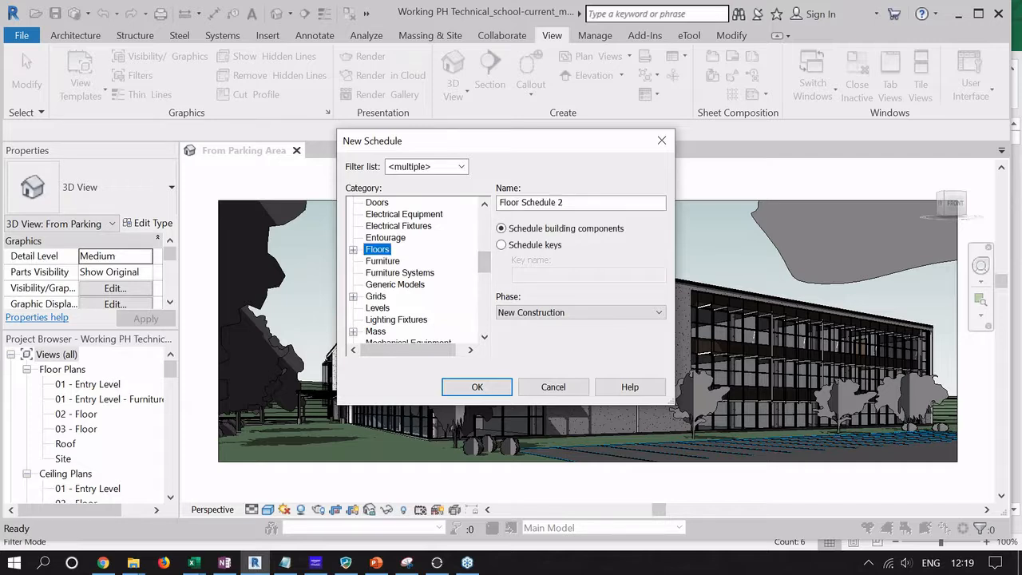
{"action": "left_click", "coordinate": [476, 388]}
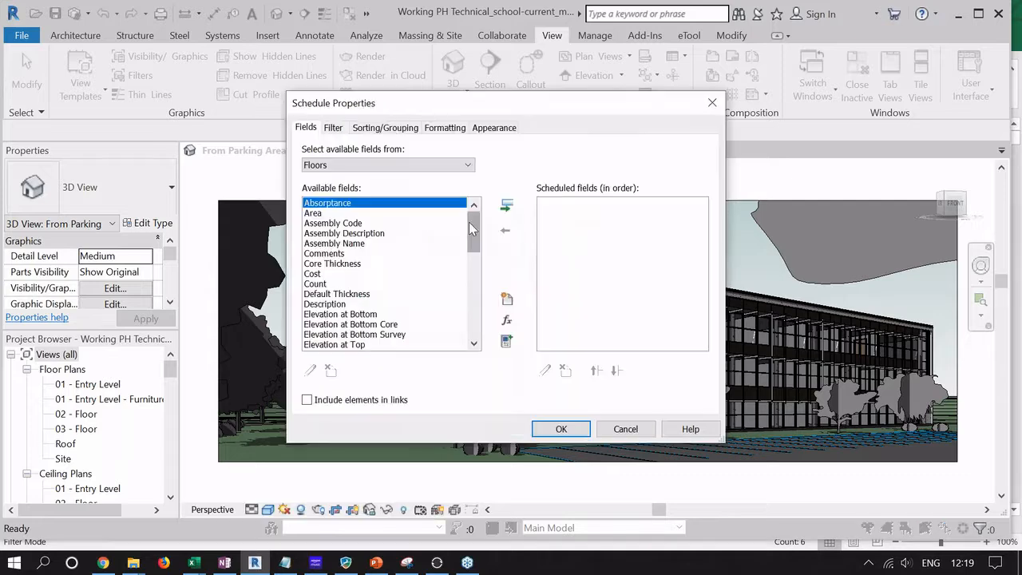
Examine the schedule fields available from Floors and from Project Information.
{"action": "scroll", "coordinate": [463, 239], "scroll_direction": "down", "scroll_amount": 15}
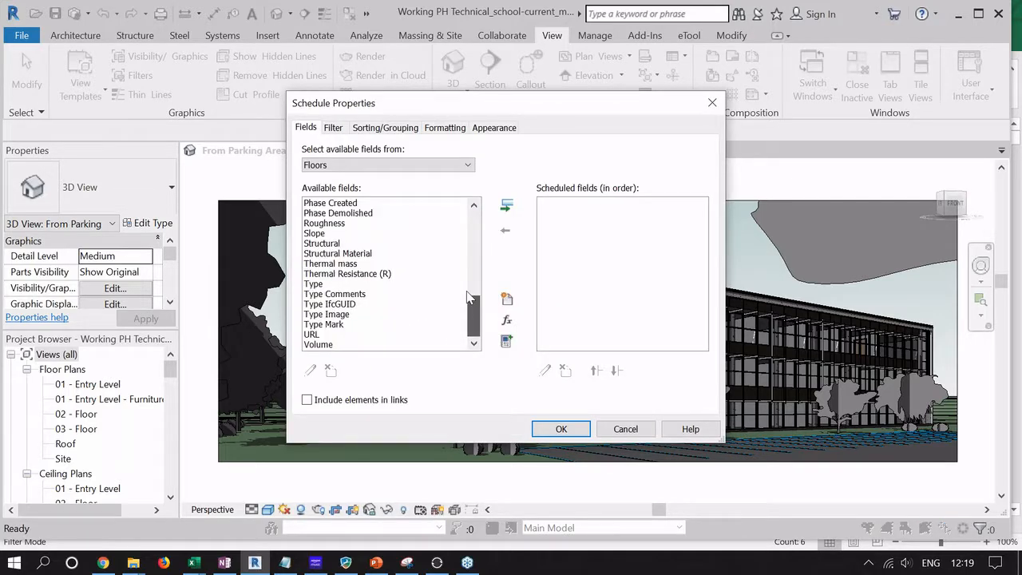
{"action": "scroll", "coordinate": [469, 297], "scroll_direction": "up", "scroll_amount": 15}
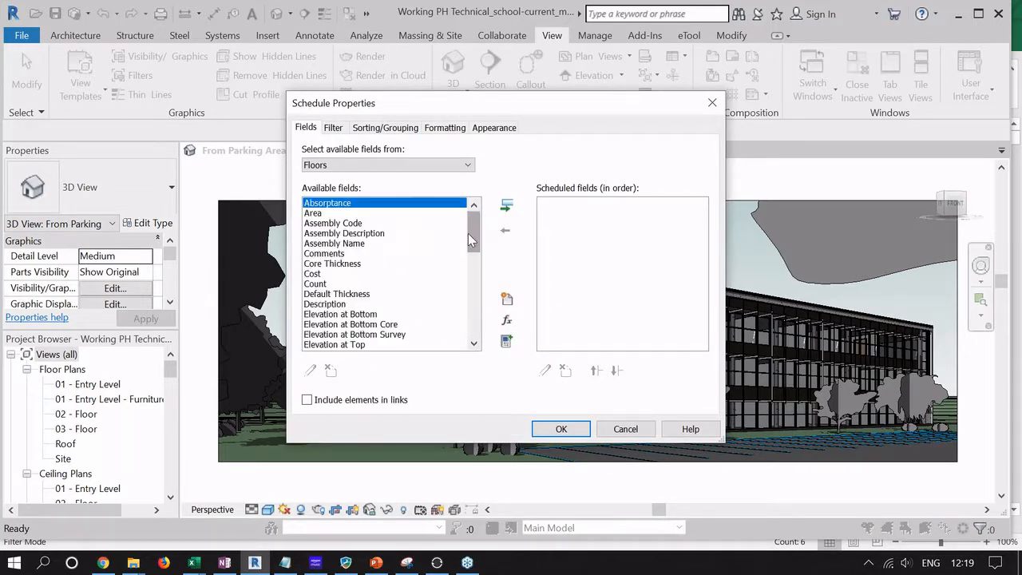
{"action": "scroll", "coordinate": [477, 287], "scroll_direction": "down", "scroll_amount": 4}
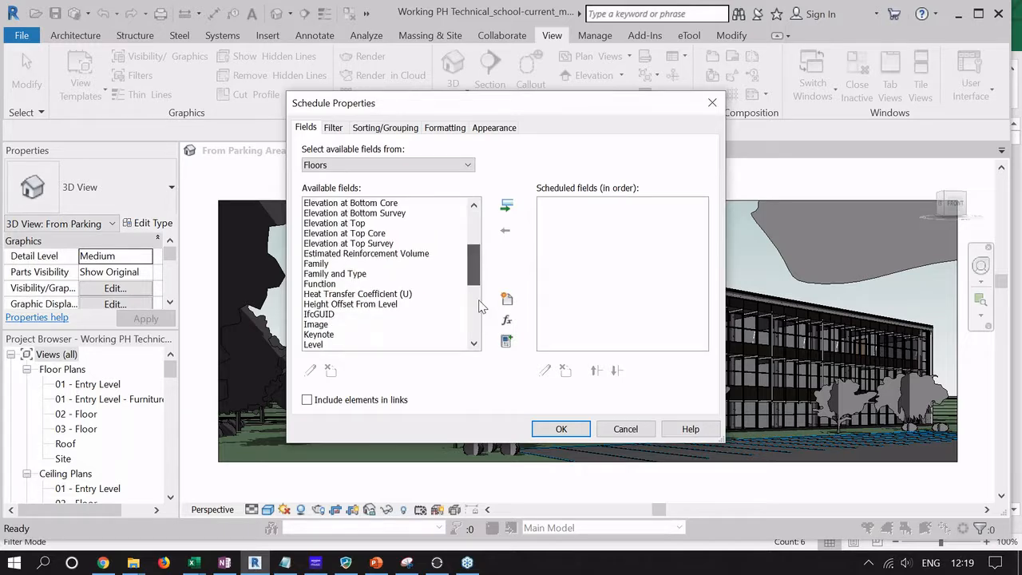
{"action": "scroll", "coordinate": [479, 303], "scroll_direction": "down", "scroll_amount": 5}
{"action": "scroll", "coordinate": [471, 264], "scroll_direction": "up", "scroll_amount": 15}
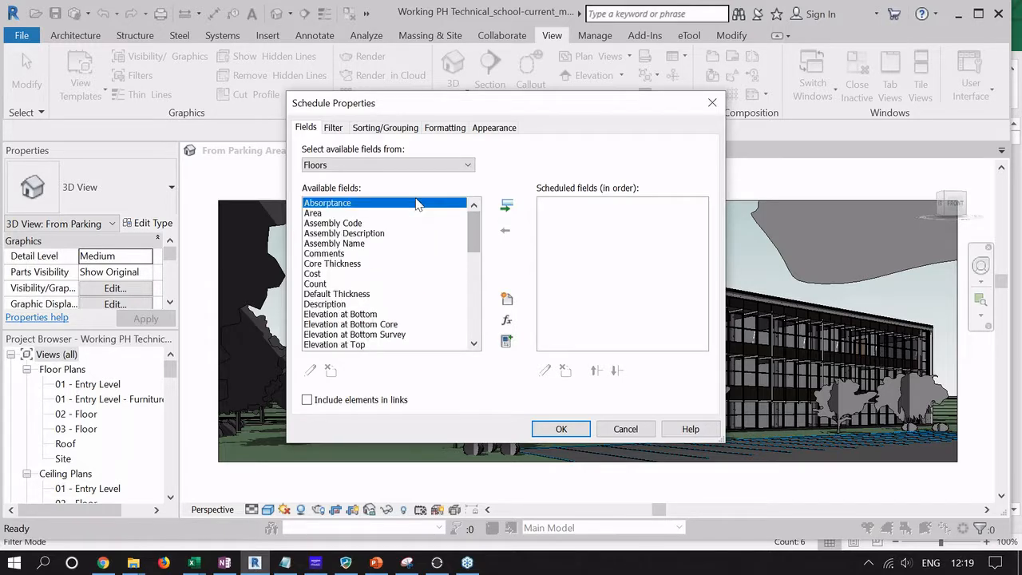
{"action": "left_click", "coordinate": [421, 205]}
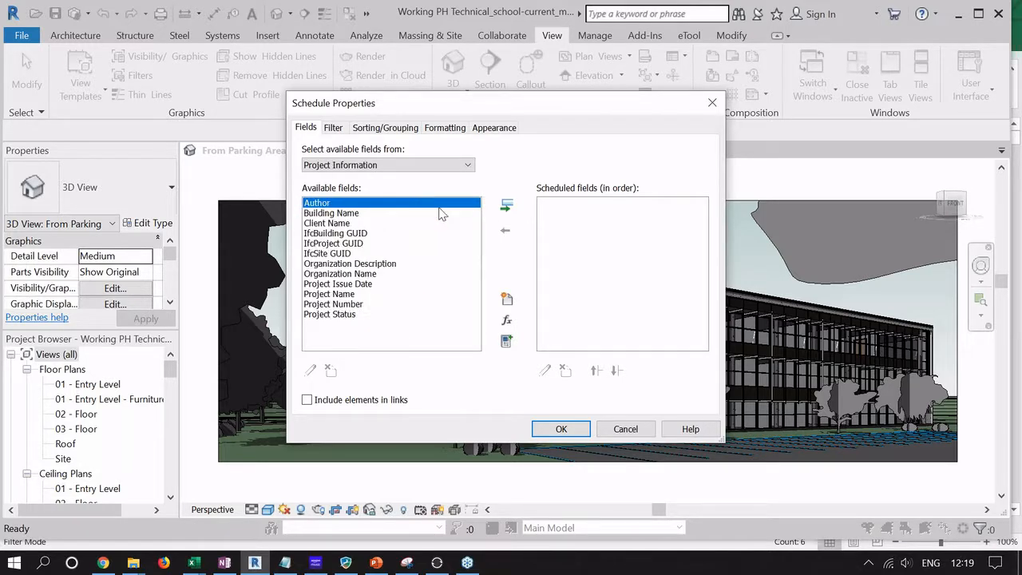
{"action": "left_click", "coordinate": [445, 163]}
{"action": "left_click", "coordinate": [438, 178]}
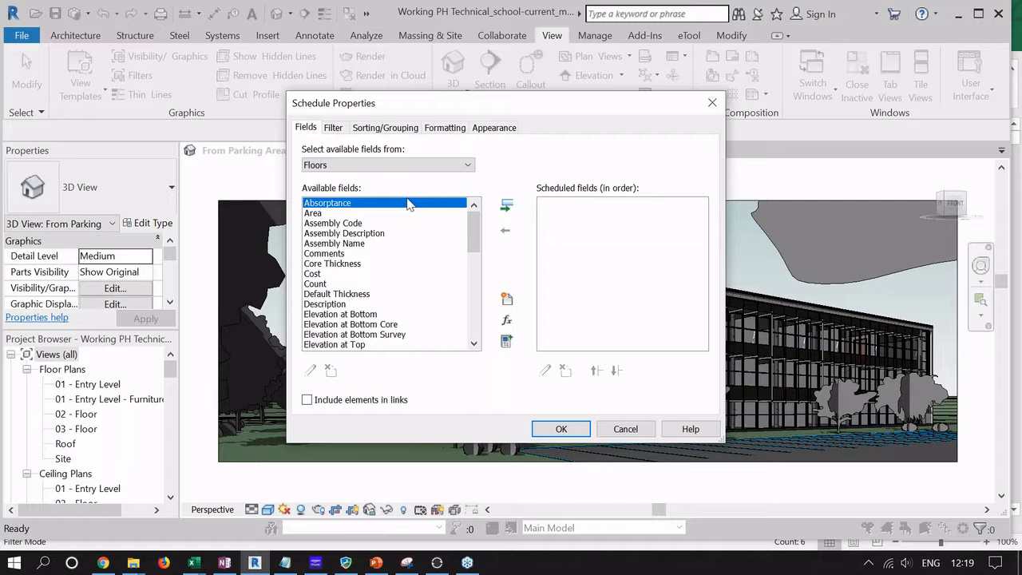
Add all available Floors fields to the scheduled fields.
{"action": "key", "text": "shift+Down"}
{"action": "key", "text": "shift+Down"}
{"action": "key", "text": "shift+Down"}
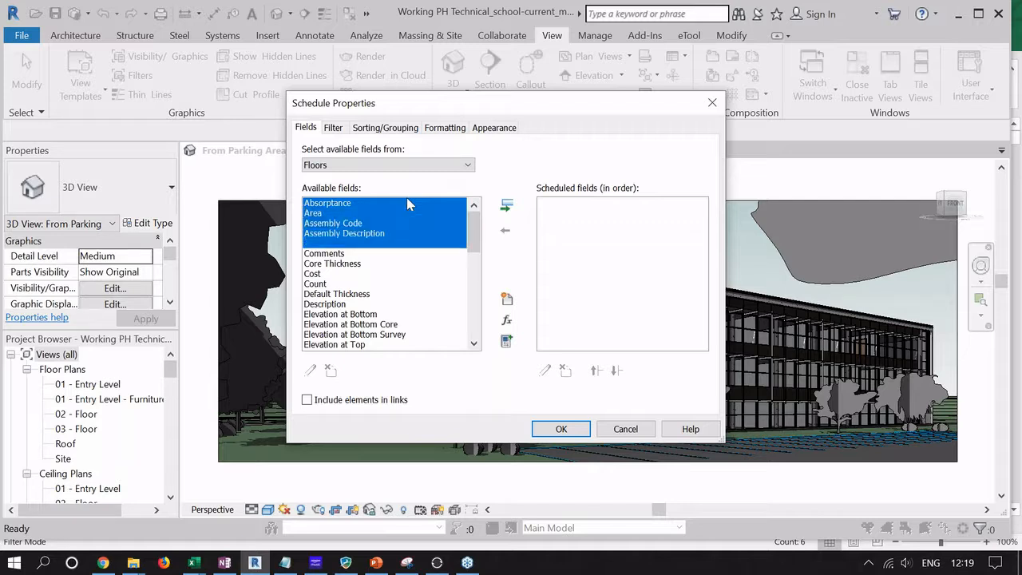
{"action": "key", "text": "shift+Down"}
{"action": "key", "text": "shift+Down"}
{"action": "key", "text": "shift+Down"}
{"action": "key", "text": "shift+Down"}
{"action": "key", "text": "shift+Down"}
{"action": "key", "text": "shift+Down"}
{"action": "key", "text": "shift+Down"}
{"action": "key", "text": "shift+Down"}
{"action": "key", "text": "shift+Down"}
{"action": "key", "text": "shift+Down"}
{"action": "key", "text": "shift+Down"}
{"action": "key", "text": "shift+Down"}
{"action": "key", "text": "shift+Down"}
{"action": "key", "text": "shift+Down"}
{"action": "key", "text": "shift+Down"}
{"action": "key", "text": "shift+Down"}
{"action": "key", "text": "shift+Down"}
{"action": "key", "text": "shift+Down"}
{"action": "key", "text": "shift+Down"}
{"action": "key", "text": "shift+Down"}
{"action": "left_click", "coordinate": [508, 206]}
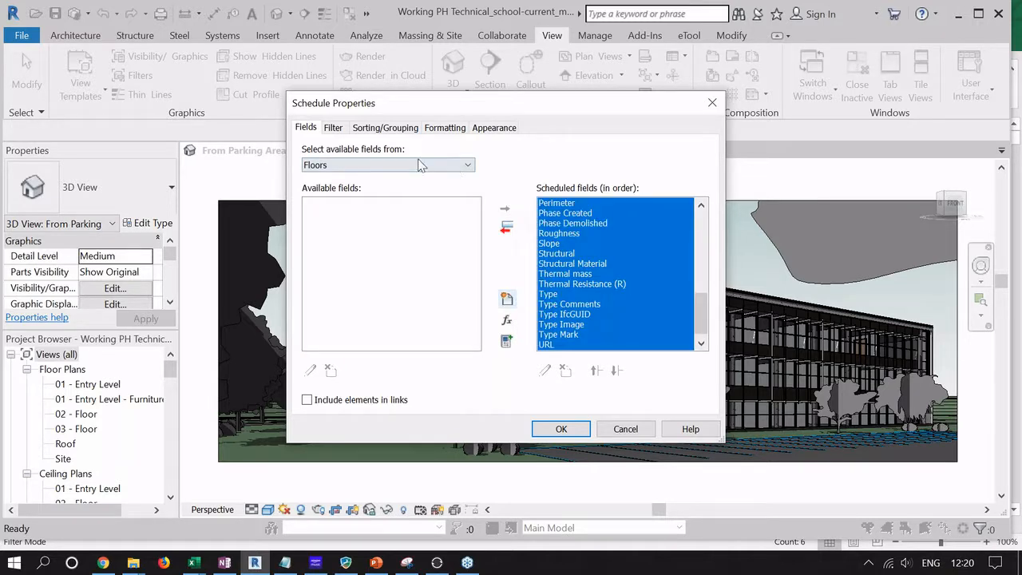
Add all available Structural Material fields to the floor schedule's scheduled fields.
{"action": "left_click", "coordinate": [423, 164]}
{"action": "left_click", "coordinate": [426, 190]}
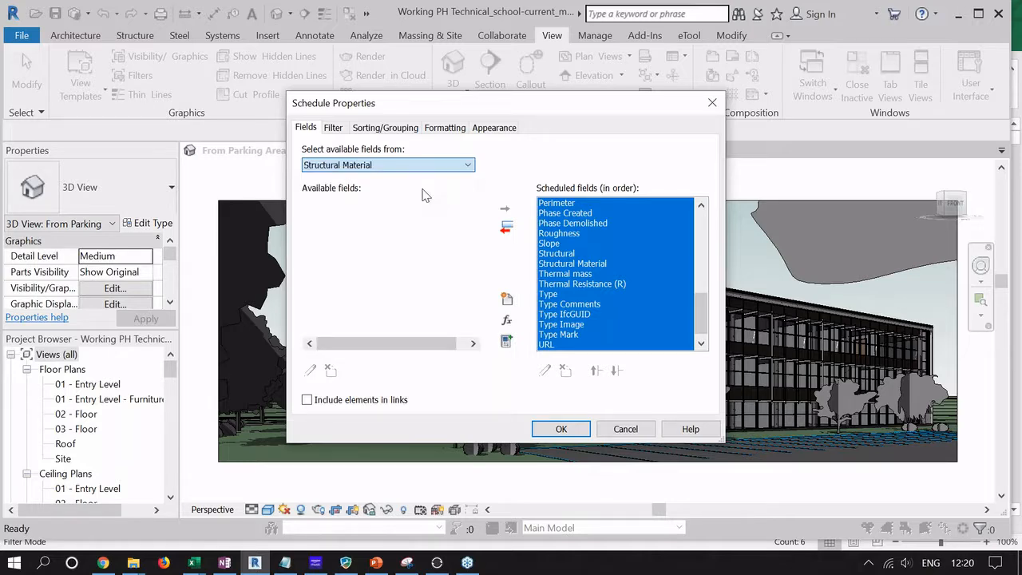
{"action": "left_click", "coordinate": [429, 205]}
{"action": "key", "text": "shift+Down"}
{"action": "key", "text": "shift+Down"}
{"action": "key", "text": "shift+Down"}
{"action": "key", "text": "shift+Down"}
{"action": "key", "text": "shift+Down"}
{"action": "key", "text": "shift+Down"}
{"action": "key", "text": "shift+Down"}
{"action": "key", "text": "shift+Down"}
{"action": "key", "text": "shift+Down"}
{"action": "key", "text": "shift+Down"}
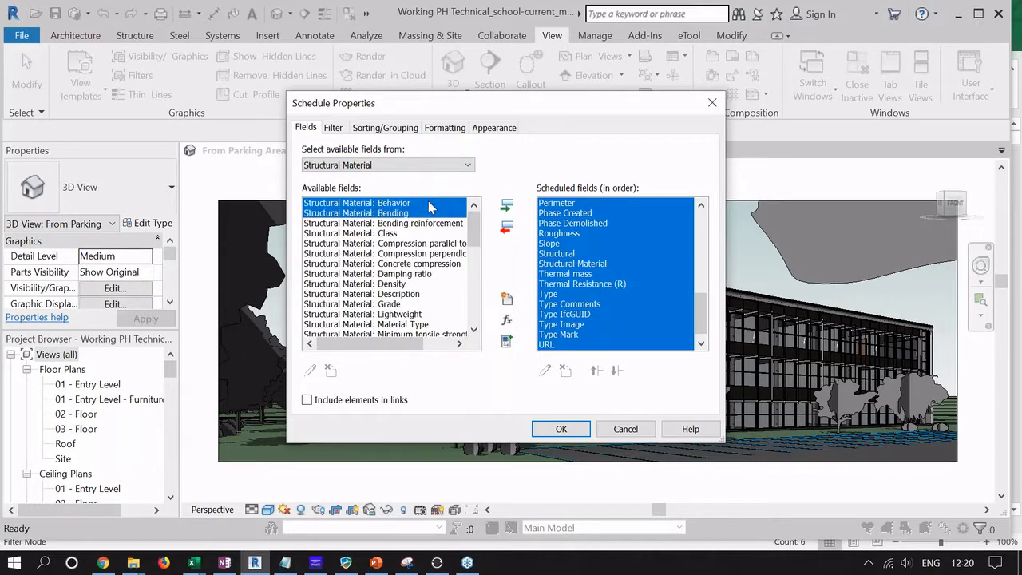
{"action": "key", "text": "shift+Down"}
{"action": "key", "text": "shift+Down"}
{"action": "key", "text": "shift+Down"}
{"action": "key", "text": "shift+Down"}
{"action": "key", "text": "shift+Down"}
{"action": "key", "text": "shift+Down"}
{"action": "key", "text": "shift+Down"}
{"action": "key", "text": "shift+Down"}
{"action": "key", "text": "shift+Down"}
{"action": "key", "text": "shift+Down"}
{"action": "key", "text": "shift+Down"}
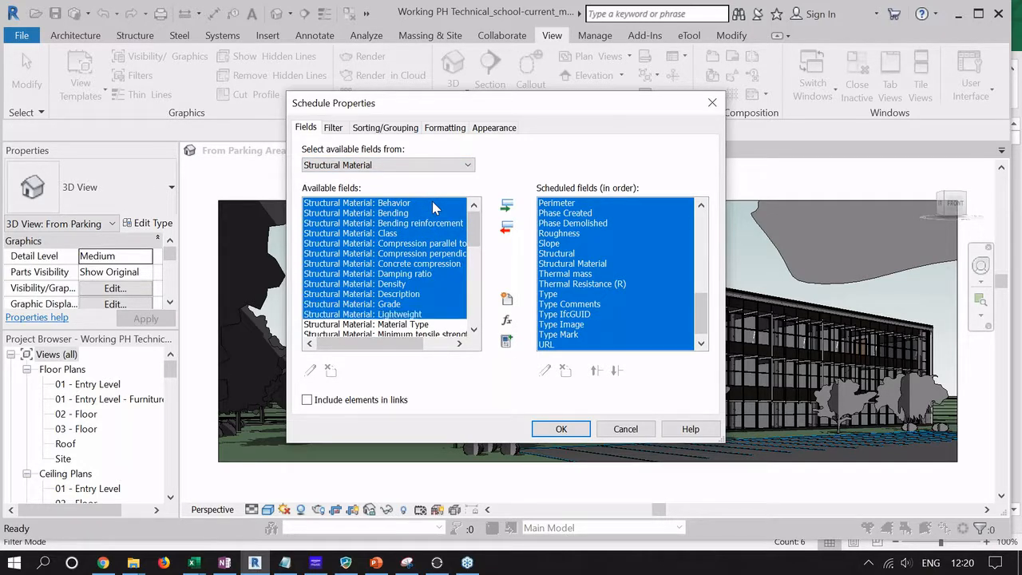
{"action": "key", "text": "shift+End"}
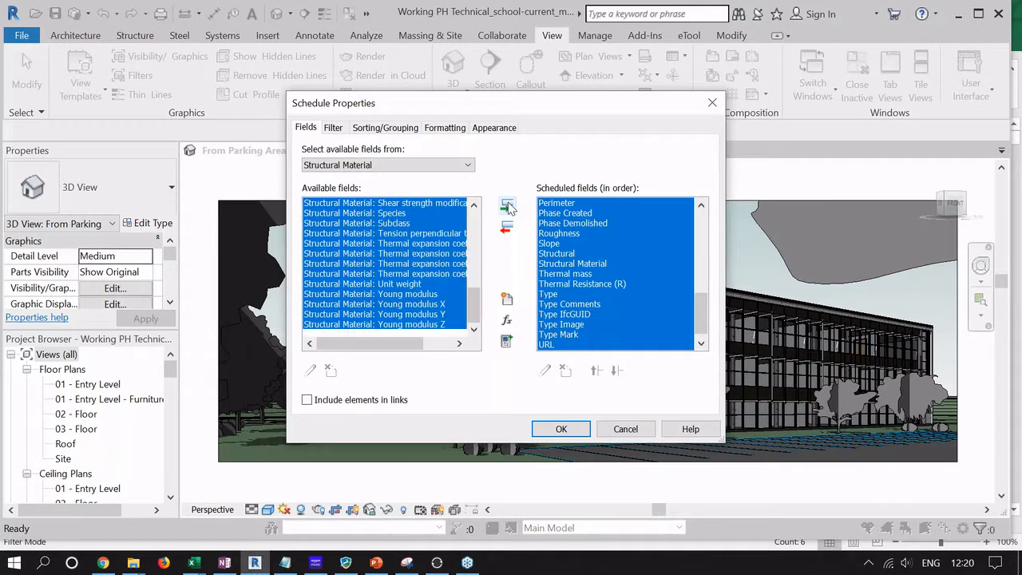
{"action": "left_click", "coordinate": [507, 206]}
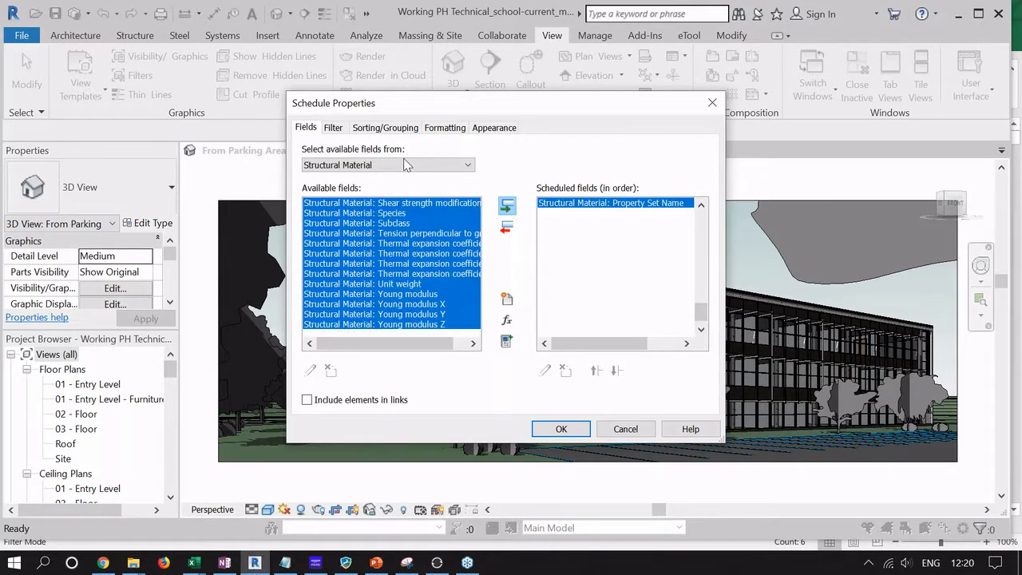
Add all available Analytical fields to the scheduled fields and generate the floor schedule.
{"action": "left_click", "coordinate": [426, 167]}
{"action": "left_click", "coordinate": [404, 199]}
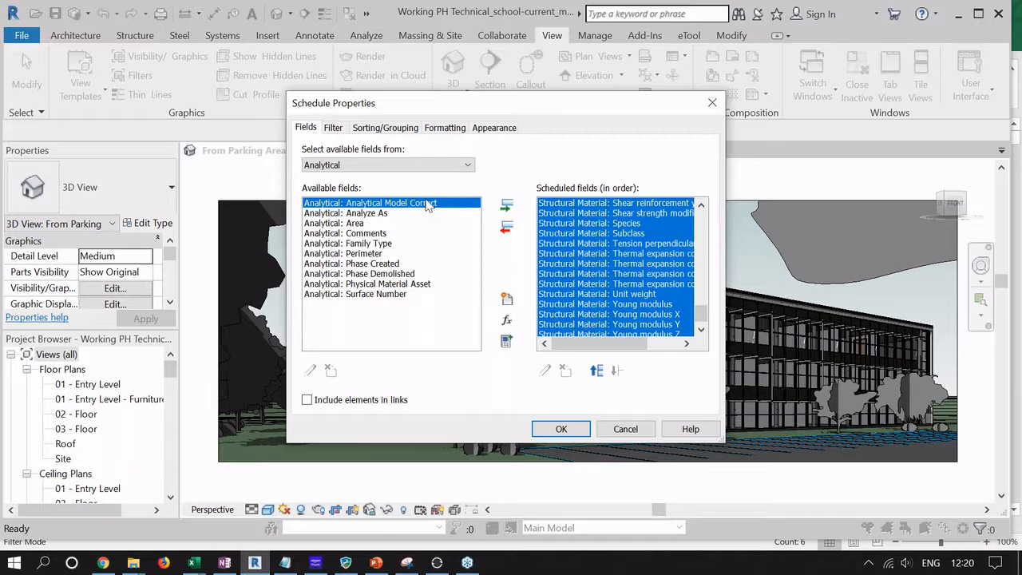
{"action": "left_click", "coordinate": [375, 293], "text": "shift"}
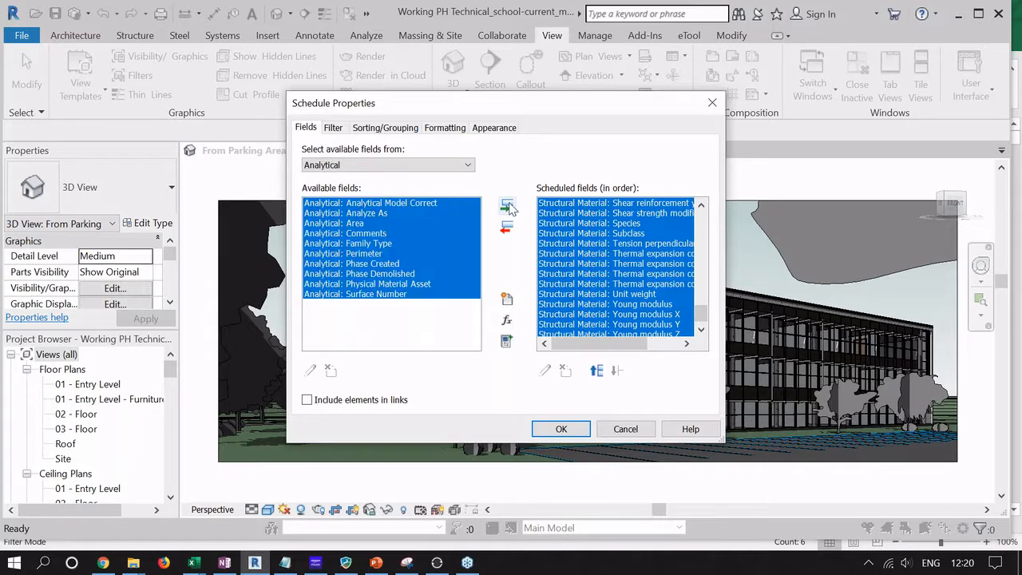
{"action": "left_click", "coordinate": [506, 206]}
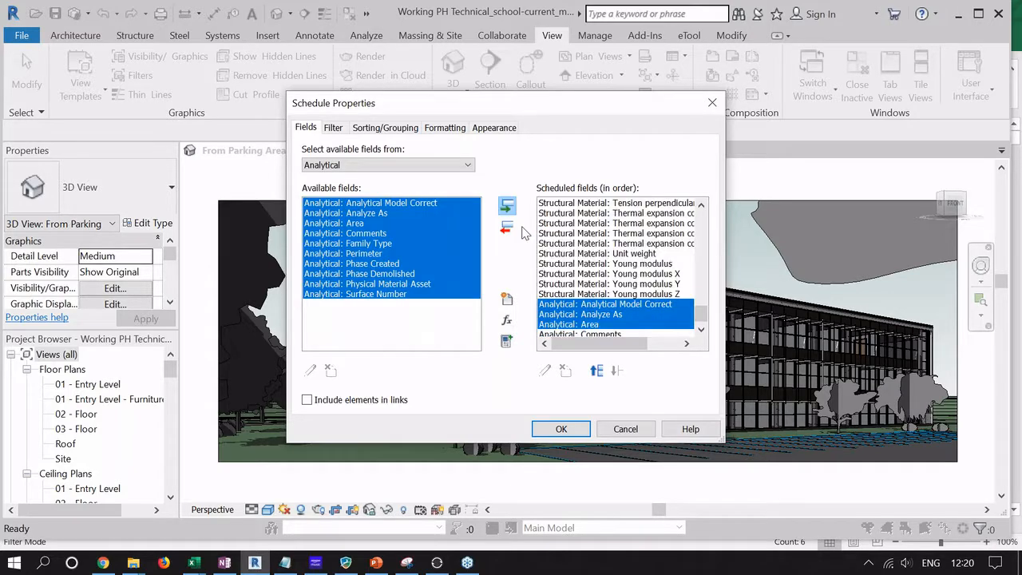
{"action": "left_click", "coordinate": [469, 166]}
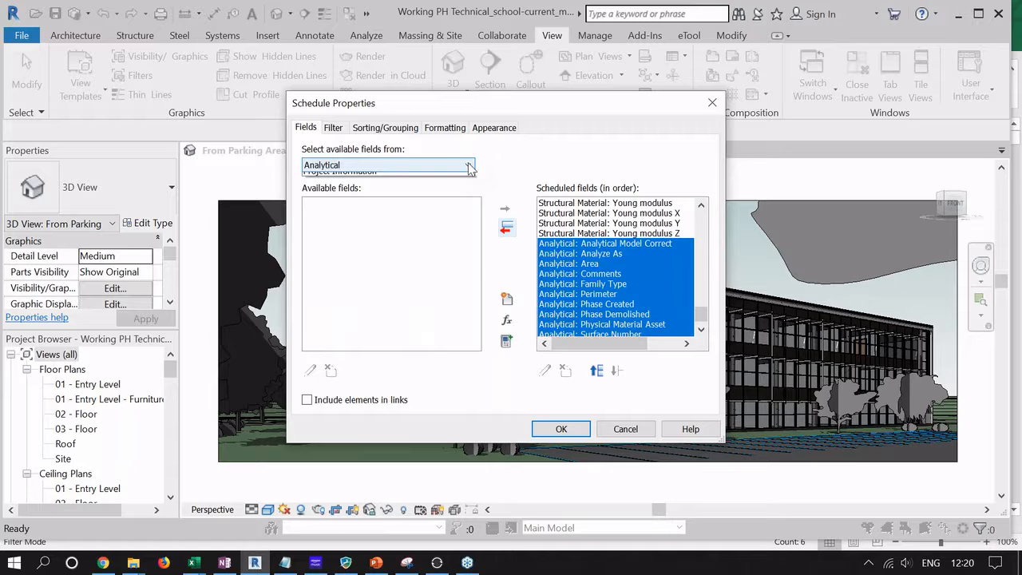
{"action": "left_click", "coordinate": [562, 429]}
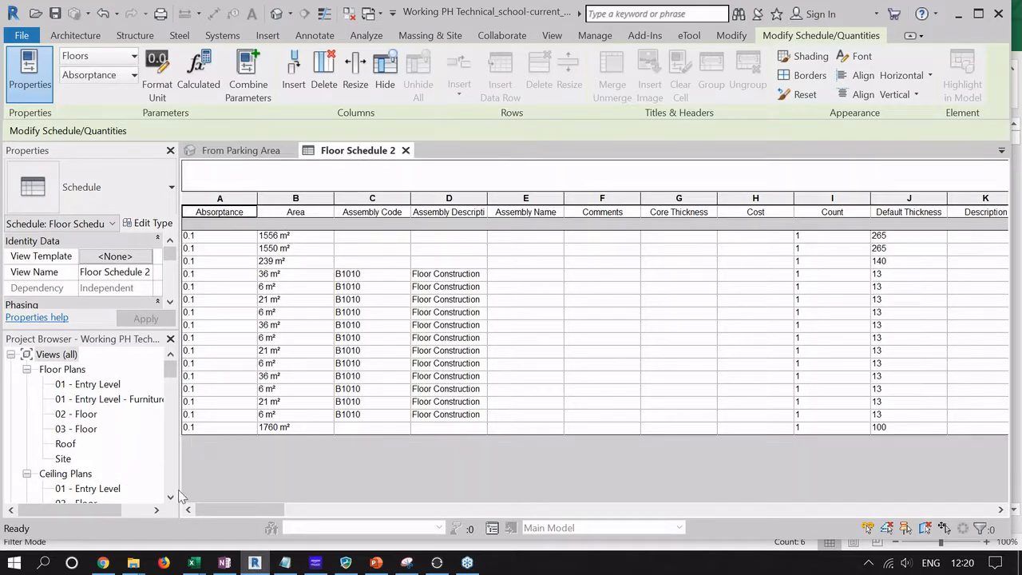
Examine the floor schedule's columns, from Absorptance and Area through Family and Type and Volume to the Structural Material fields.
{"action": "left_click_drag", "start_coordinate": [250, 509], "coordinate": [297, 516]}
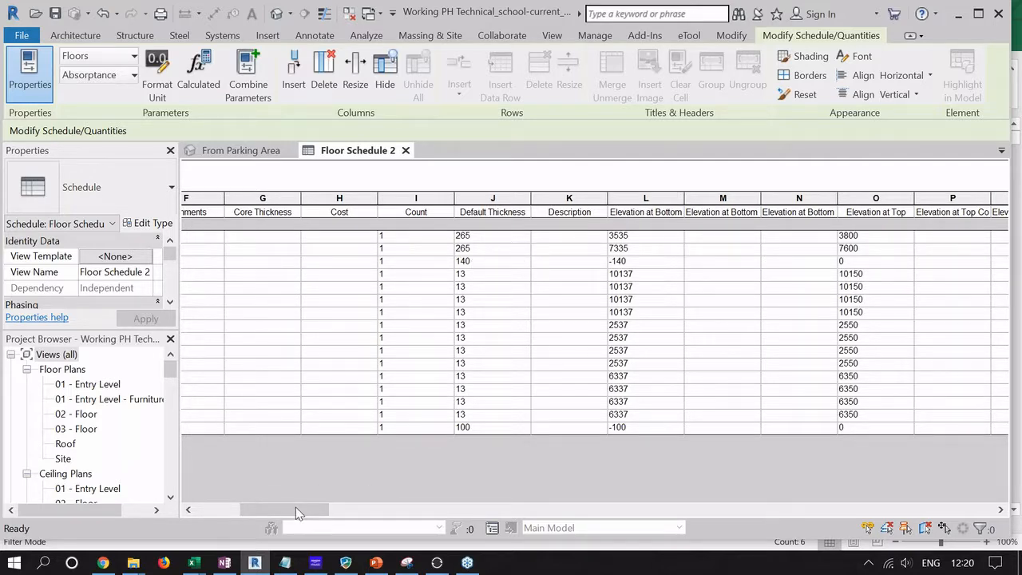
{"action": "left_click_drag", "start_coordinate": [304, 513], "coordinate": [416, 523]}
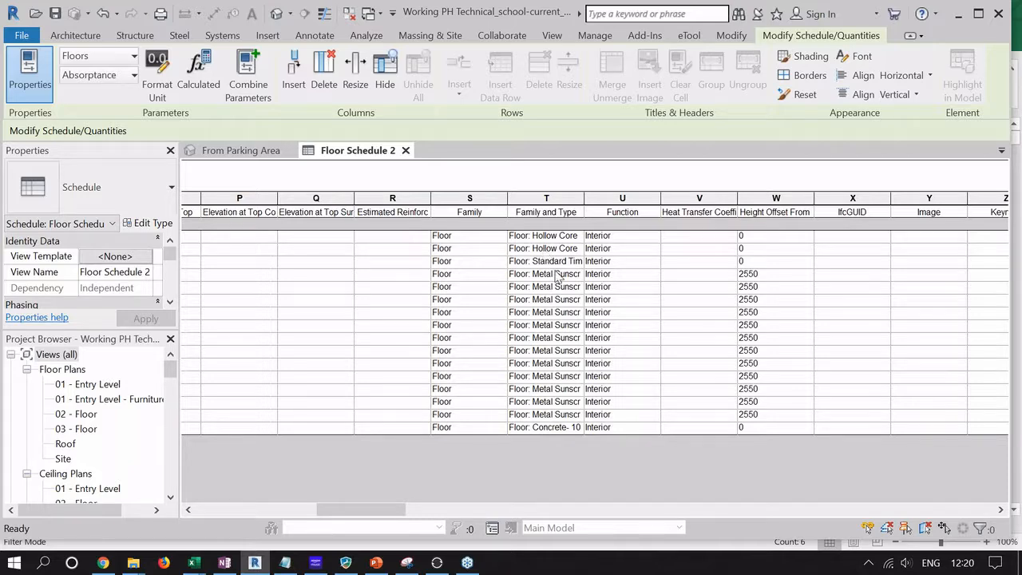
{"action": "left_click", "coordinate": [557, 275]}
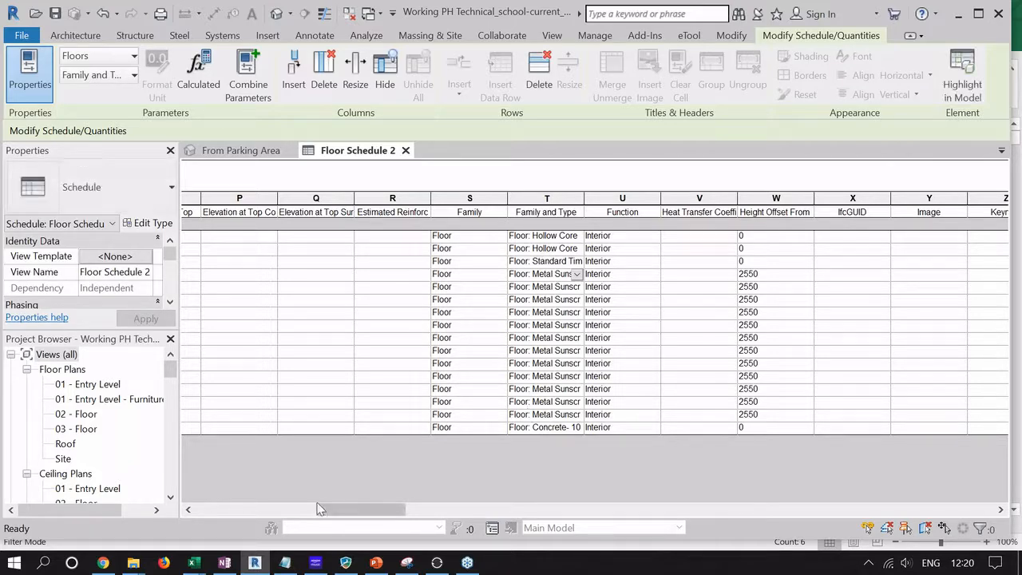
{"action": "left_click_drag", "start_coordinate": [357, 516], "coordinate": [377, 520]}
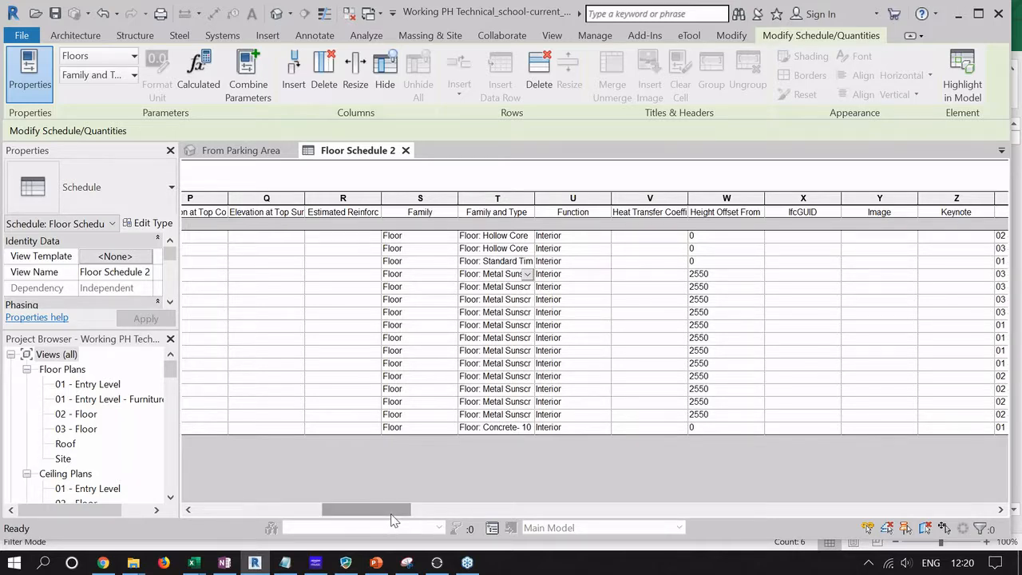
{"action": "left_click_drag", "start_coordinate": [393, 520], "coordinate": [576, 519]}
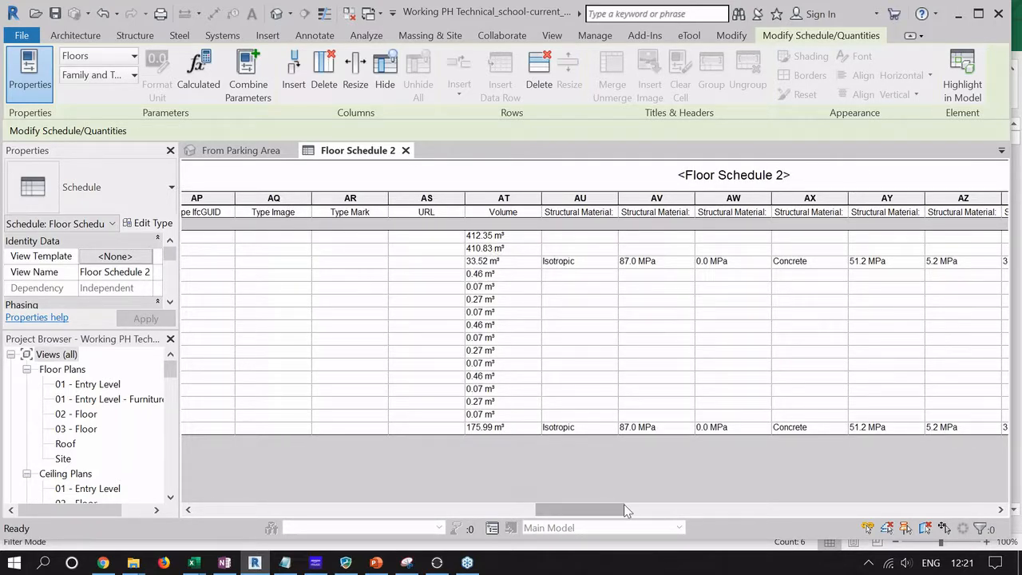
{"action": "left_click_drag", "start_coordinate": [592, 513], "coordinate": [727, 513]}
{"action": "left_click", "coordinate": [566, 510]}
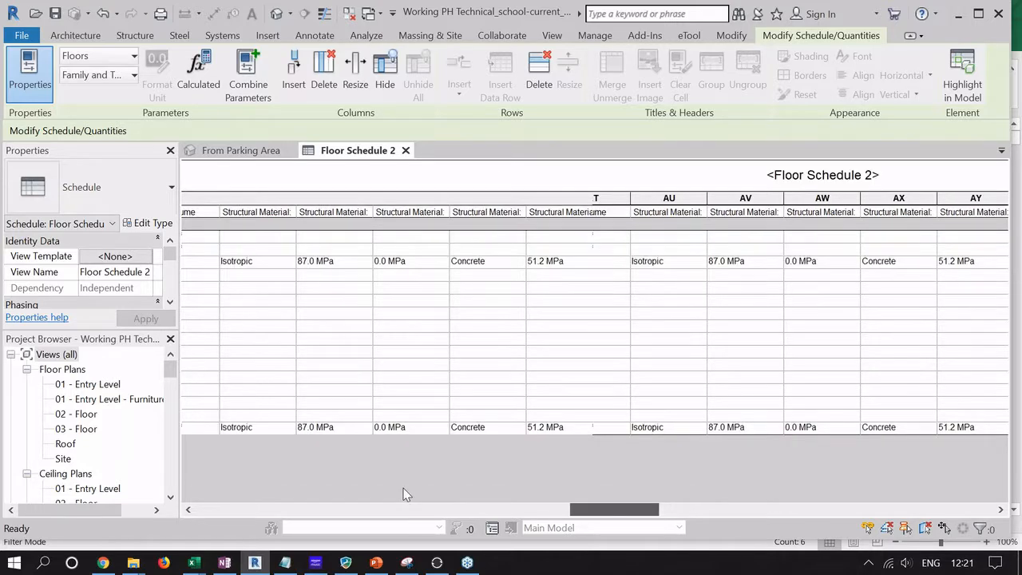
{"action": "left_click_drag", "start_coordinate": [403, 489], "coordinate": [196, 494]}
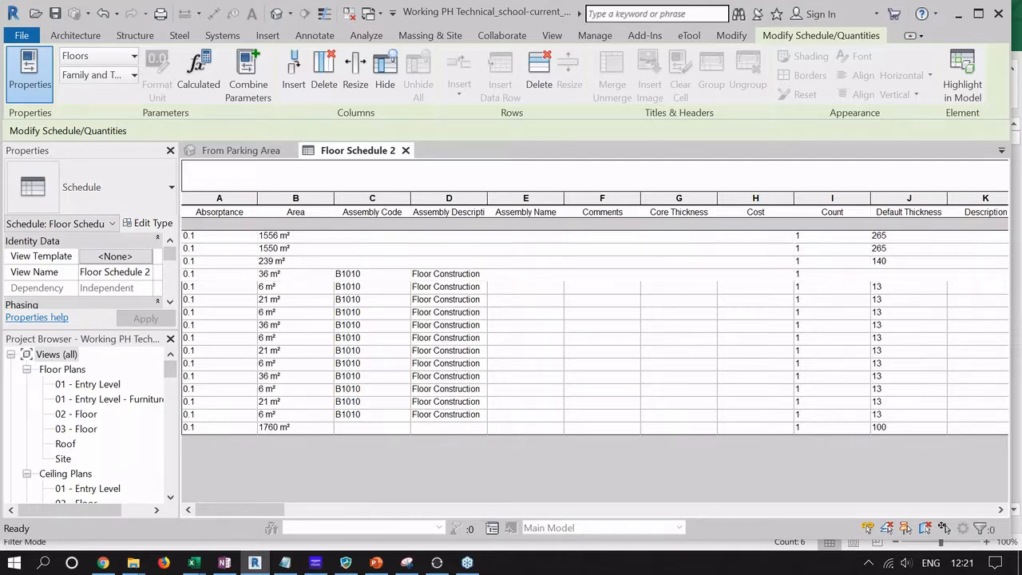
Export the schedule to the Desktop as the tab-delimited text file Floor Schedule 2.txt, including title, column headers and group headers.
{"action": "left_click", "coordinate": [21, 35]}
{"action": "mouse_move", "coordinate": [87, 293]}
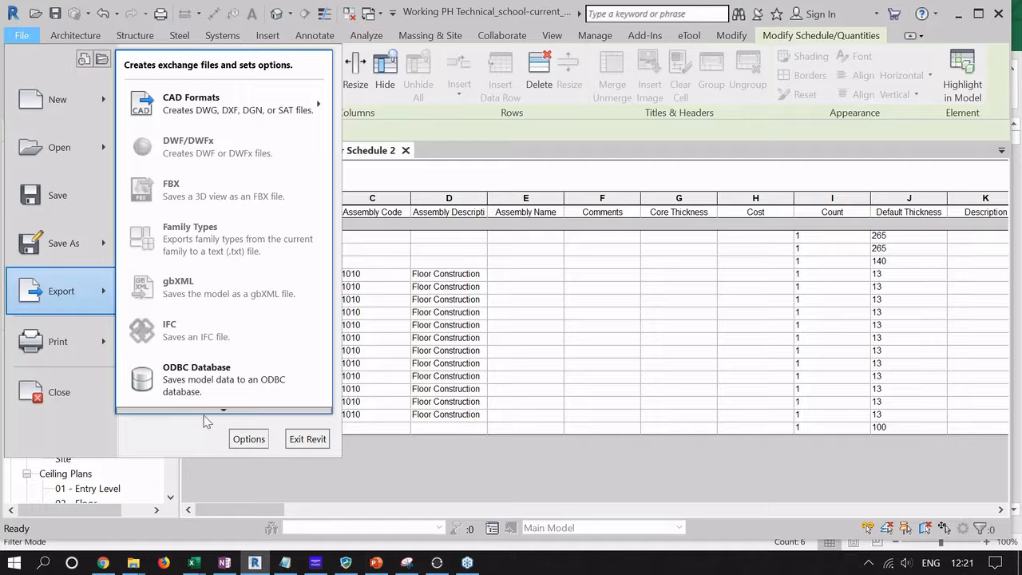
{"action": "mouse_move", "coordinate": [209, 411]}
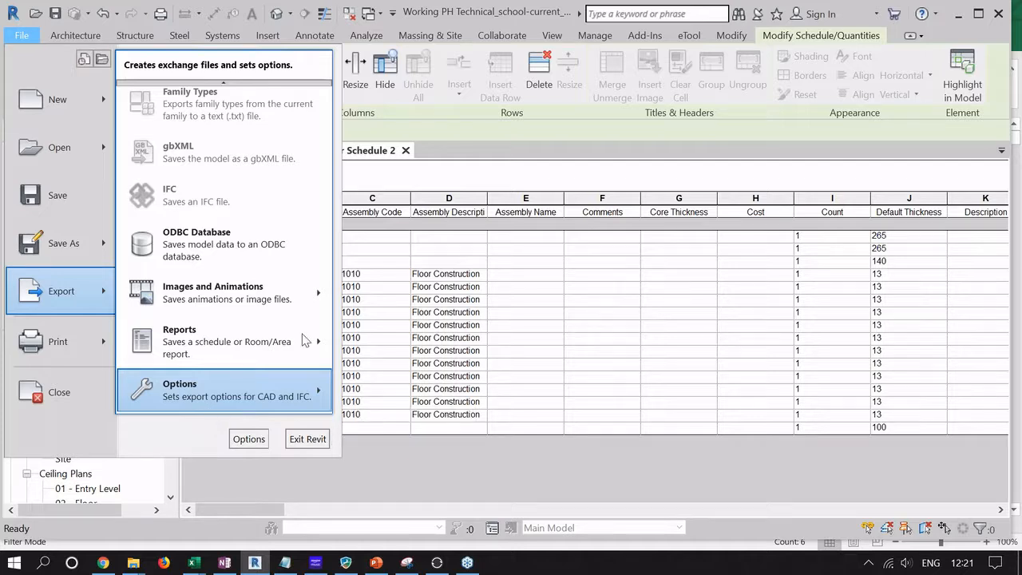
{"action": "mouse_move", "coordinate": [306, 342]}
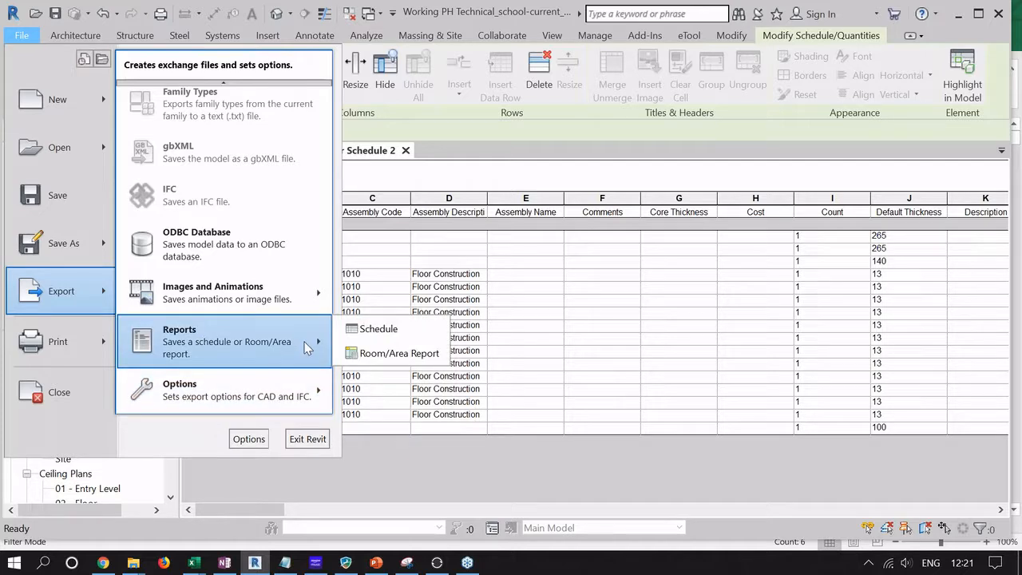
{"action": "left_click", "coordinate": [372, 339]}
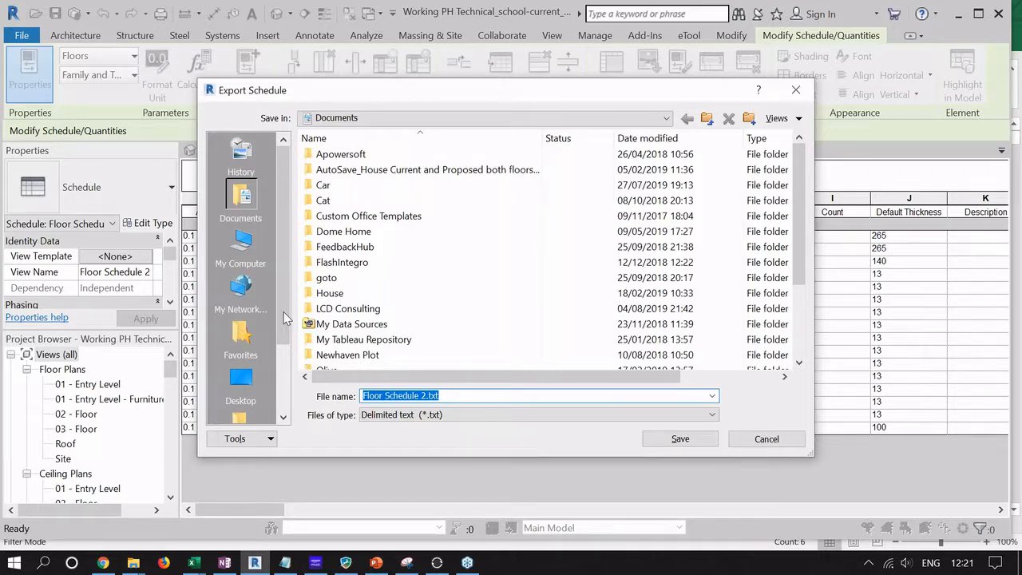
{"action": "left_click_drag", "start_coordinate": [285, 318], "coordinate": [285, 363]}
{"action": "scroll", "coordinate": [244, 292], "scroll_direction": "down", "scroll_amount": 1}
{"action": "left_click", "coordinate": [244, 291]}
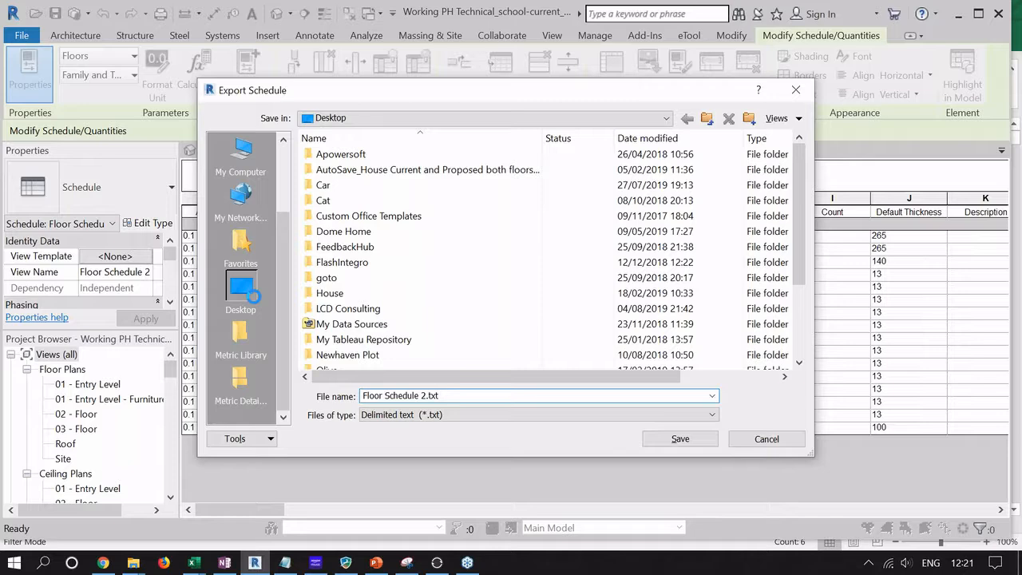
{"action": "left_click", "coordinate": [681, 440]}
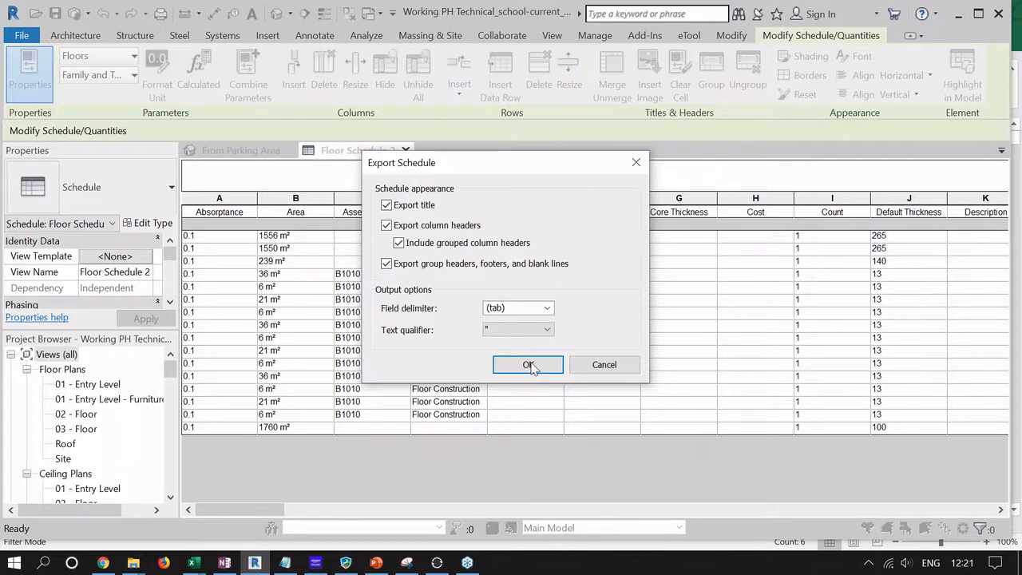
{"action": "left_click", "coordinate": [528, 365]}
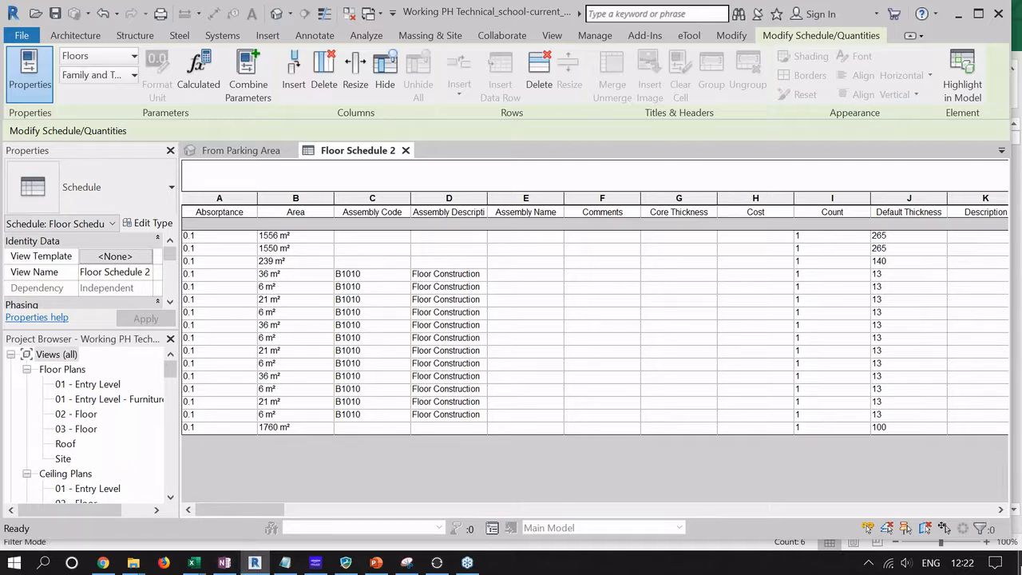
Open the exported Floor Schedule 2 text file from the desktop to check its contents, and close it again.
{"action": "left_click", "coordinate": [1020, 565]}
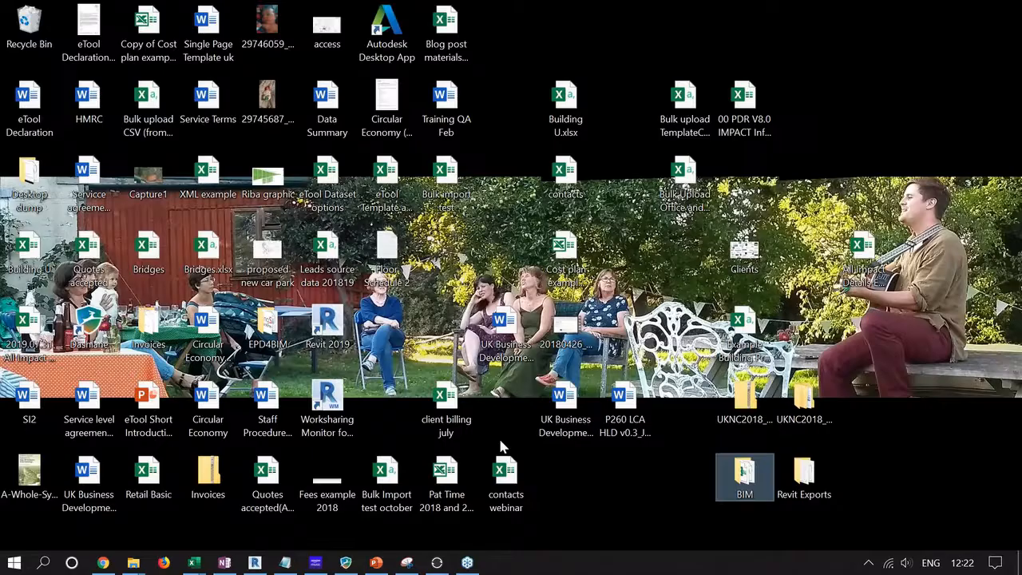
{"action": "left_click", "coordinate": [387, 256]}
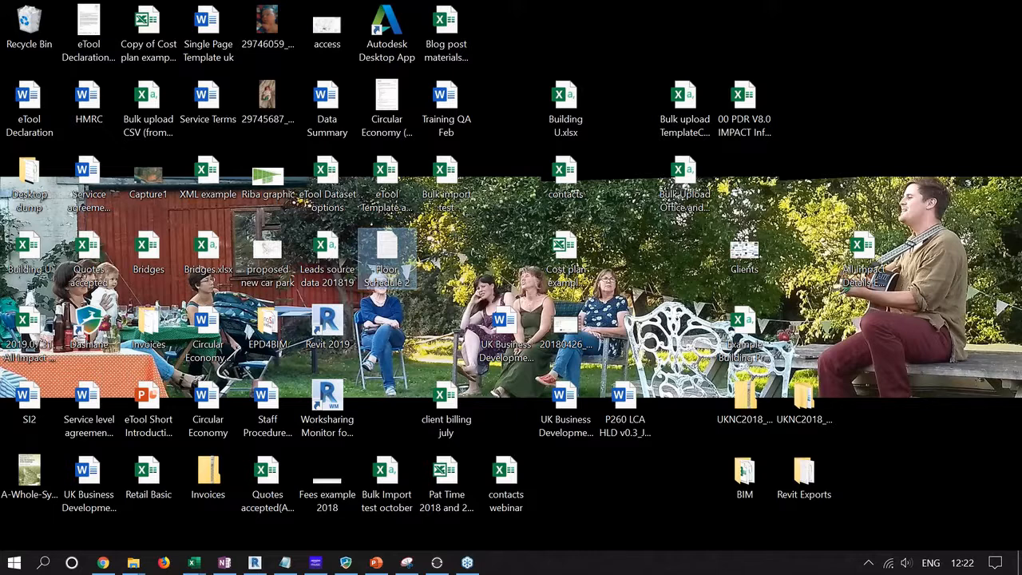
{"action": "double_click", "coordinate": [387, 257]}
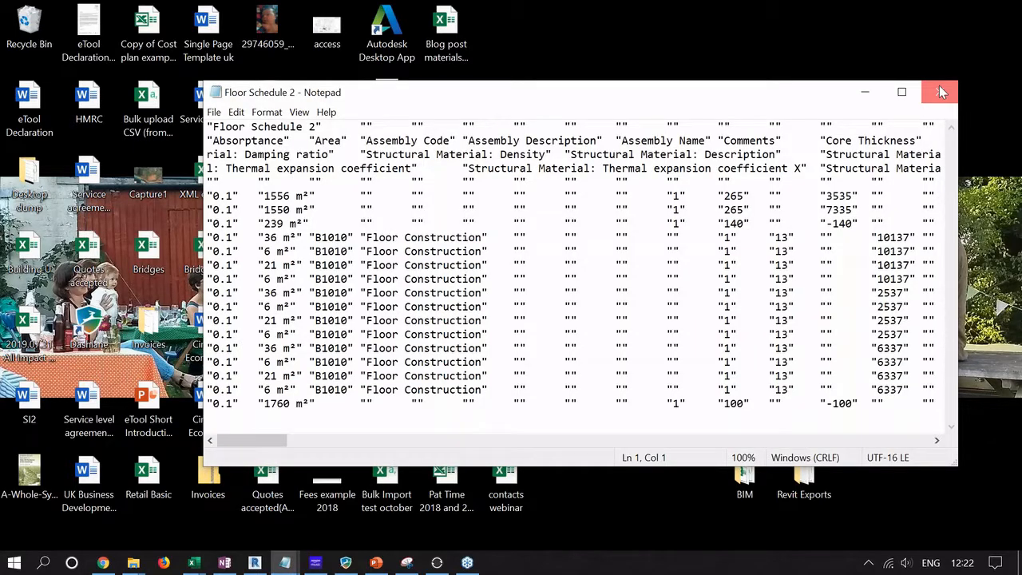
{"action": "left_click", "coordinate": [938, 87]}
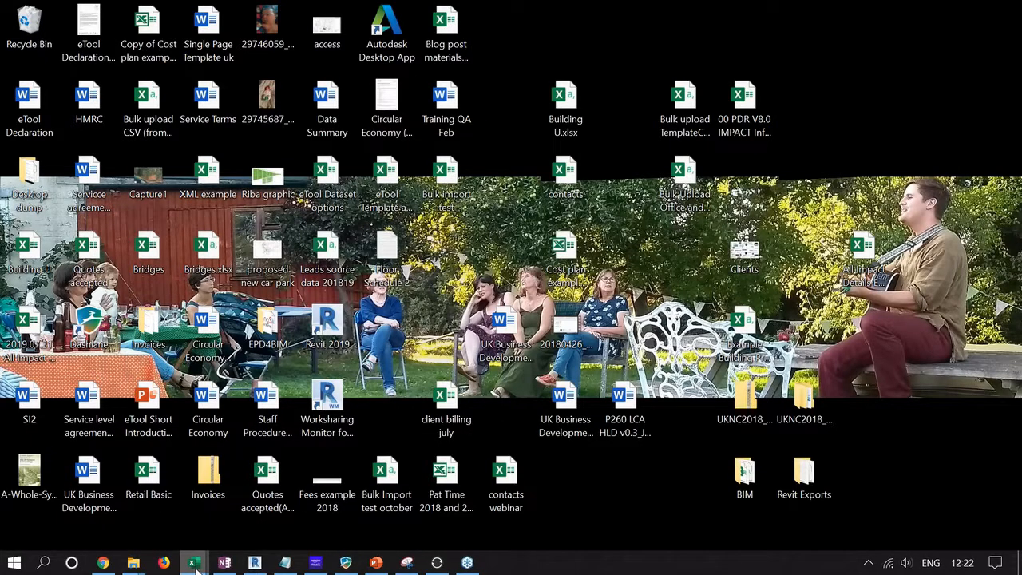
Switch to the 00-PDR-V8.0-IMPACT-Information-requirements workbook in Excel, enable editing and add a blank worksheet after Materials Summary IMPACT.
{"action": "mouse_move", "coordinate": [195, 564]}
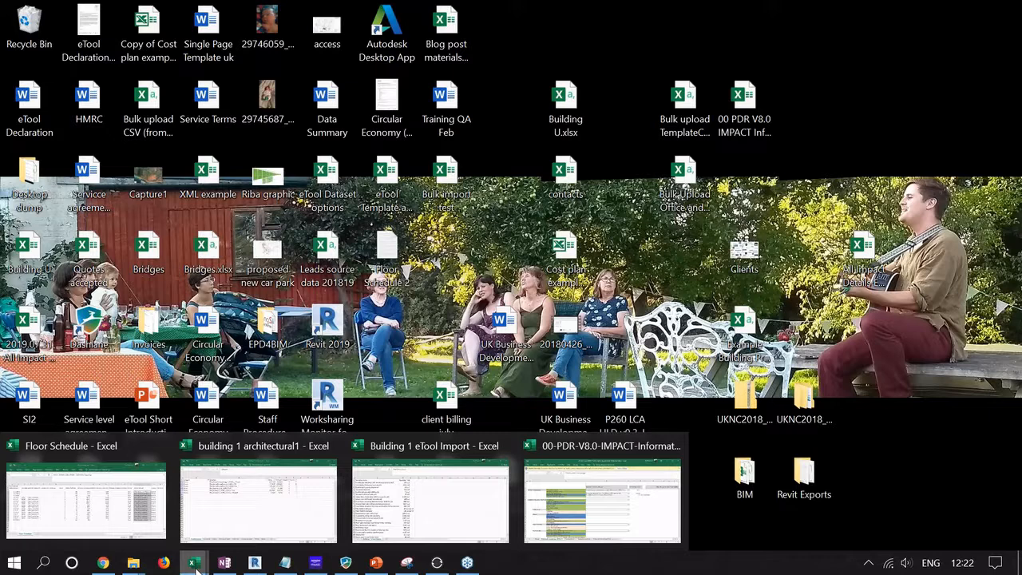
{"action": "left_click", "coordinate": [197, 570]}
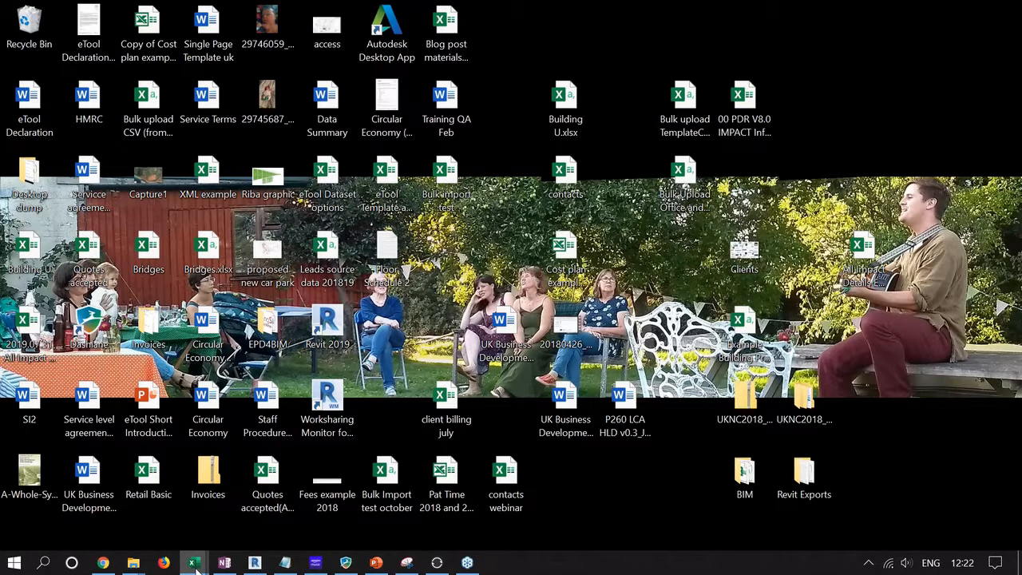
{"action": "left_click", "coordinate": [198, 570]}
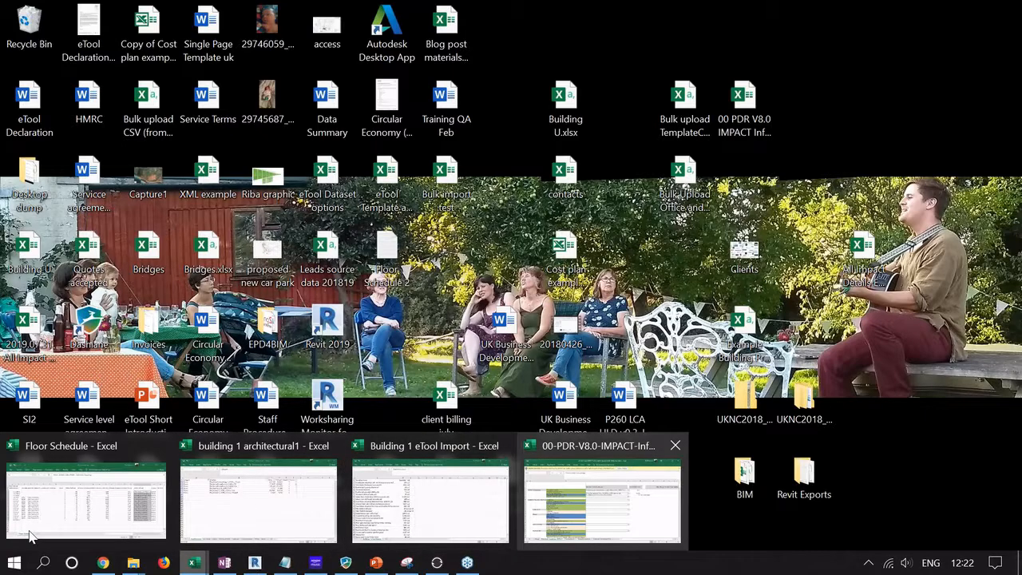
{"action": "left_click", "coordinate": [602, 499]}
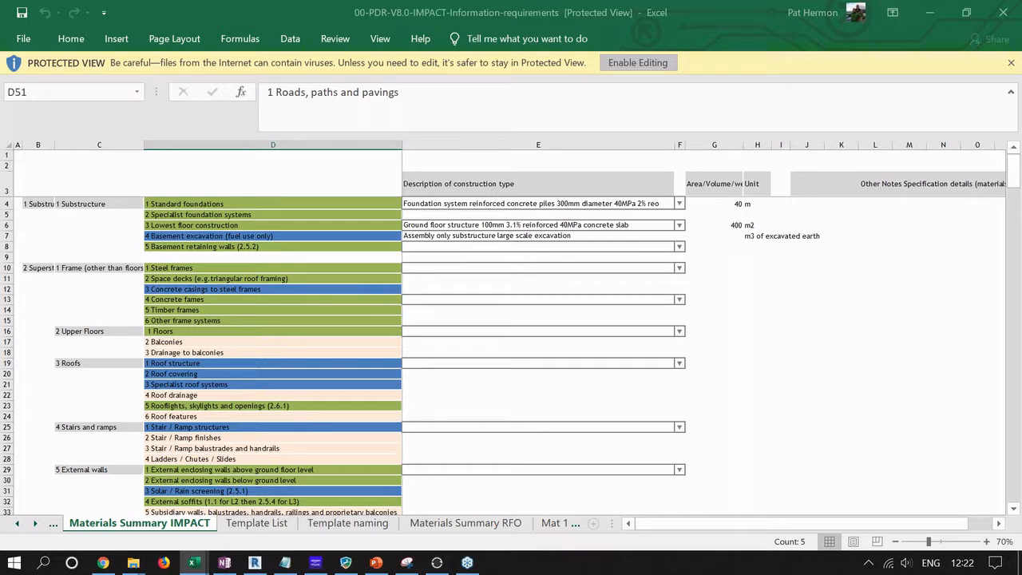
{"action": "left_click", "coordinate": [638, 62]}
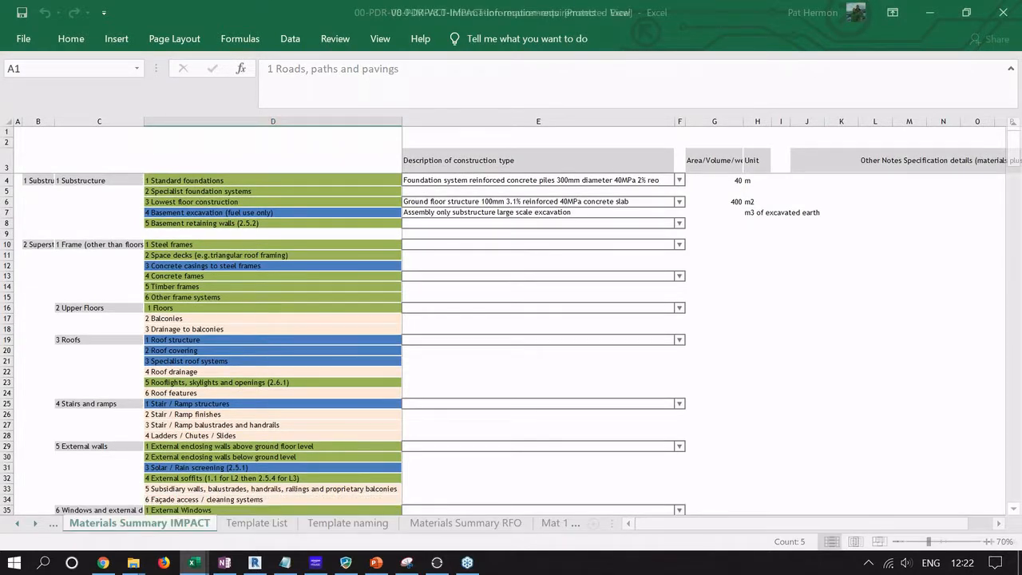
{"action": "left_click", "coordinate": [593, 523]}
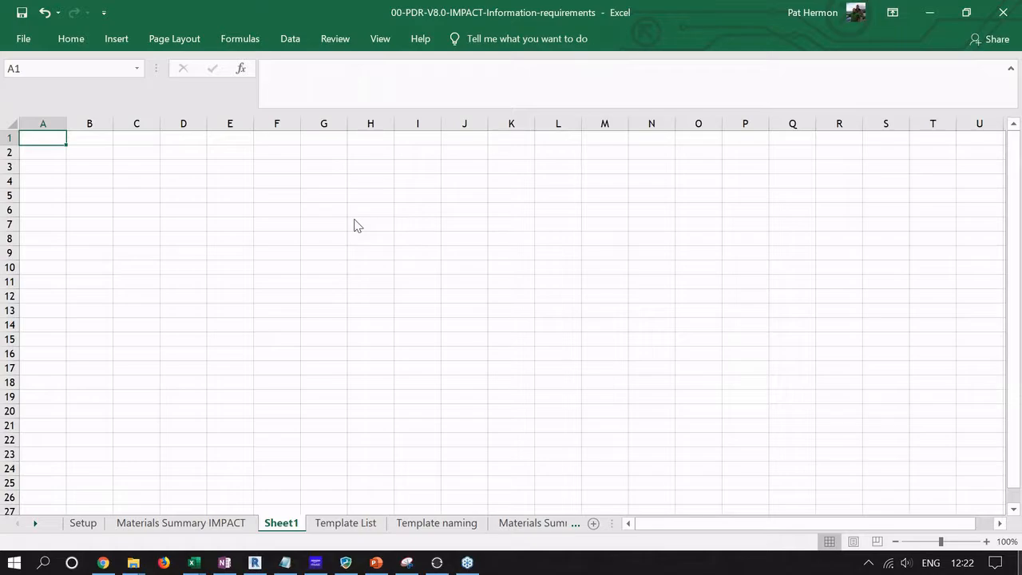
Bring the Floor Schedule 2 text file from the desktop into Excel.
{"action": "key", "text": "super+d"}
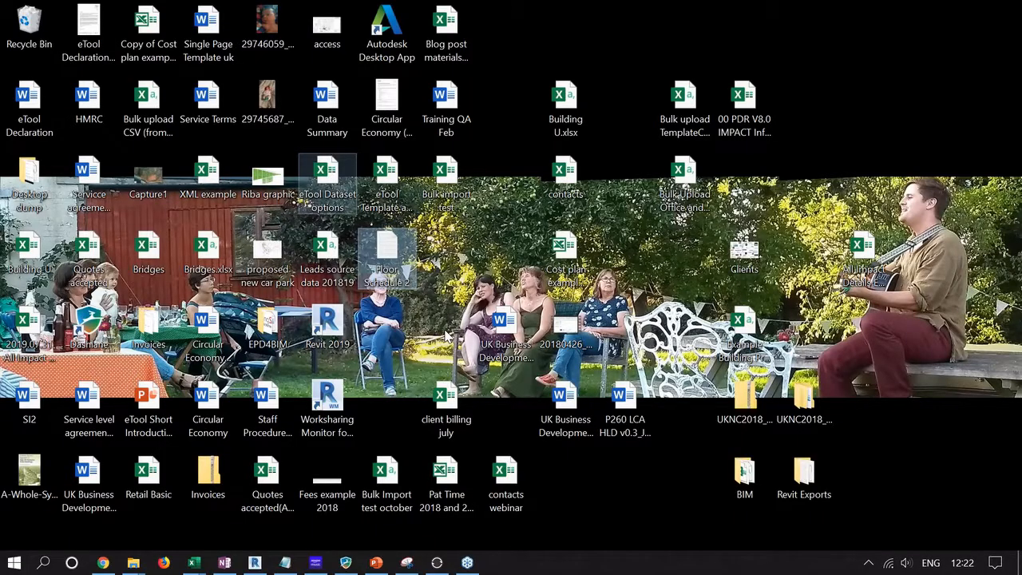
{"action": "left_click_drag", "start_coordinate": [387, 244], "coordinate": [563, 489]}
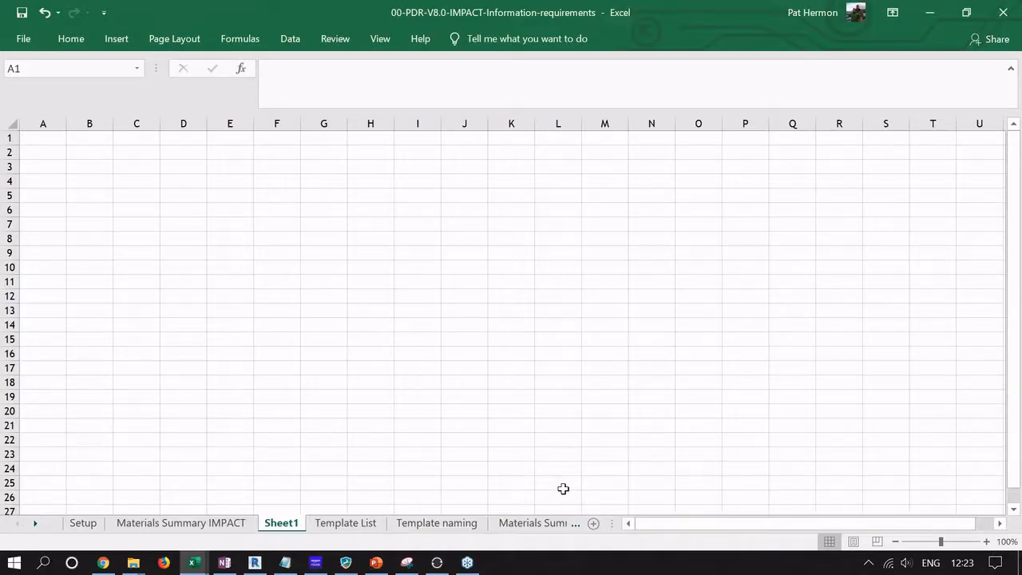